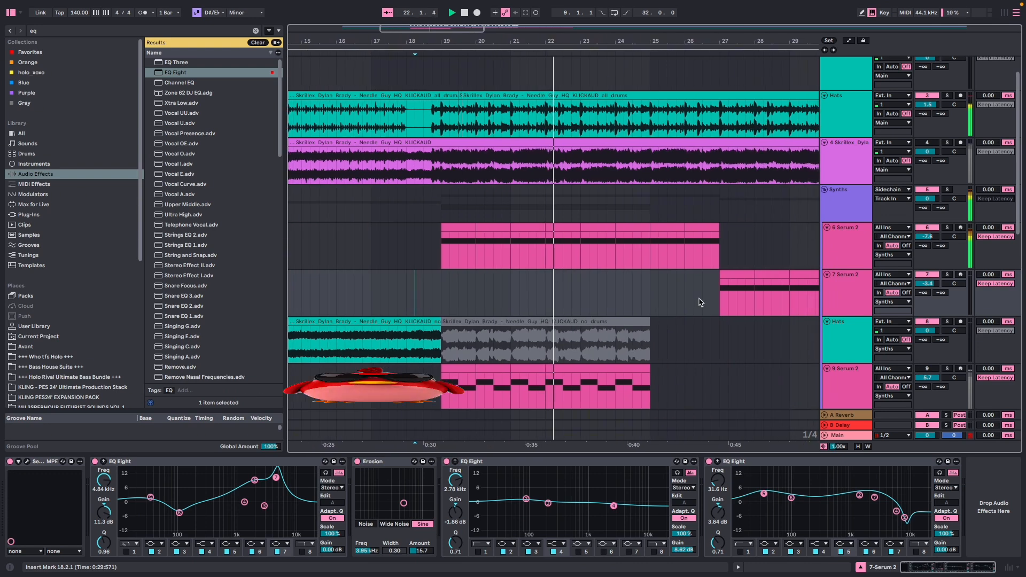
Play back the arrangement from bar 27 to hear the 7 Serum 2 part.
left_click(694, 300)
key("space")
key("space")
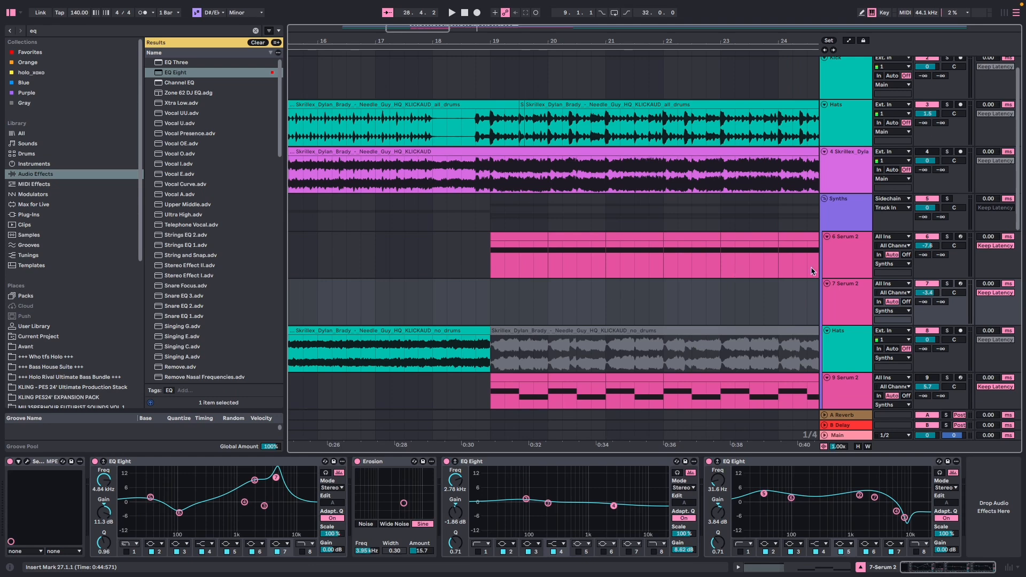
Insert a new MIDI track below 6 Serum 2 and load an initialised Serum 2 instrument on it.
left_click(831, 269)
right_click(835, 268)
left_click(900, 359)
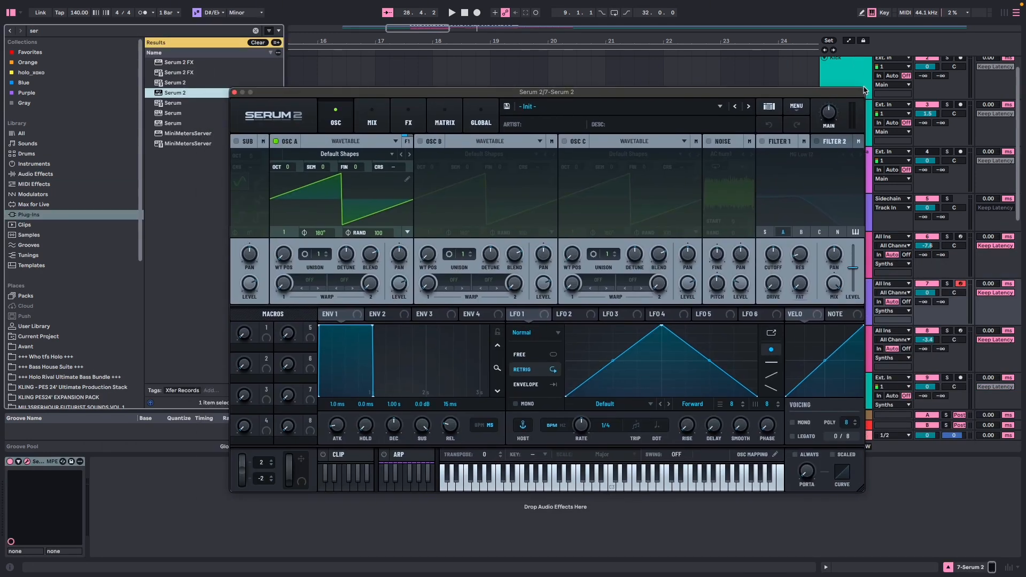
left_click_drag(864, 89, 872, 94)
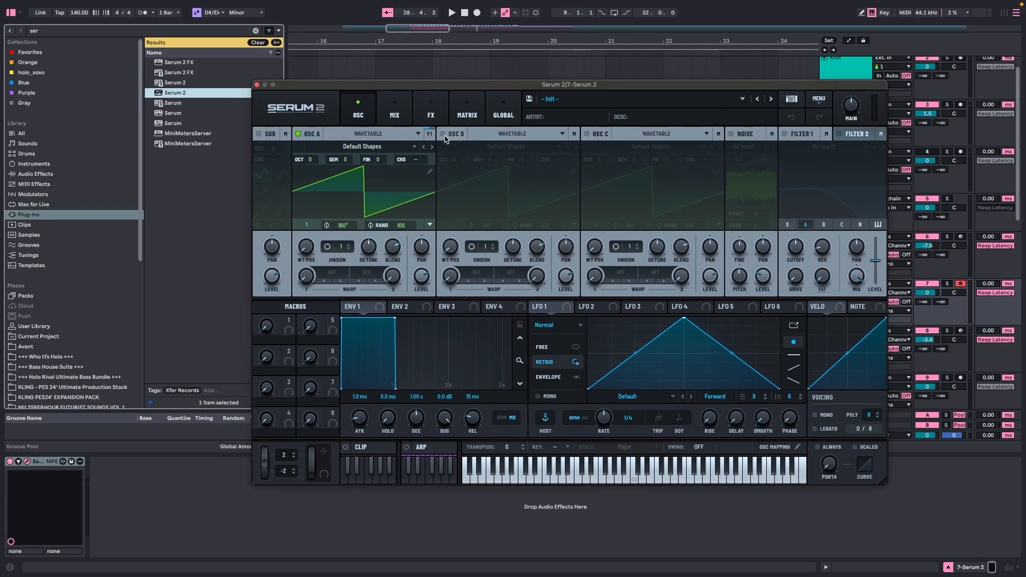
Turn on oscillator B, Filter 1 and Filter 2 in the new Serum 2.
left_click(443, 134)
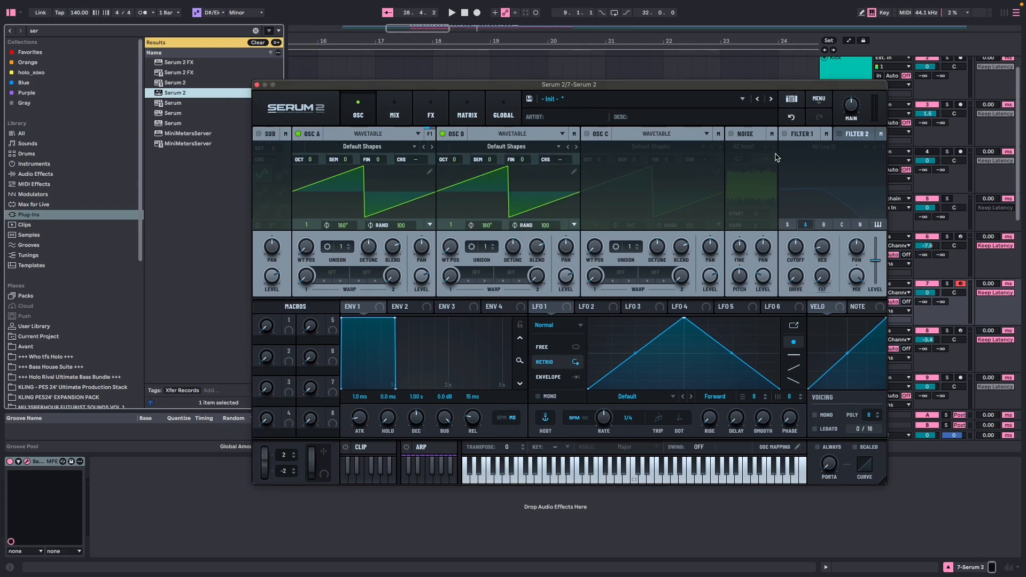
left_click(784, 135)
left_click(840, 134)
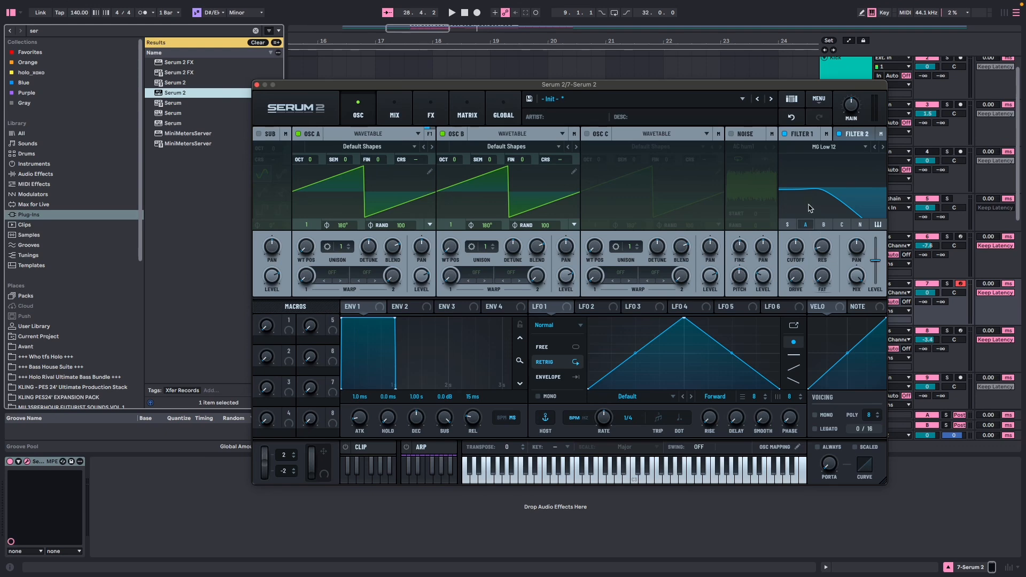
left_click_drag(429, 286, 422, 297)
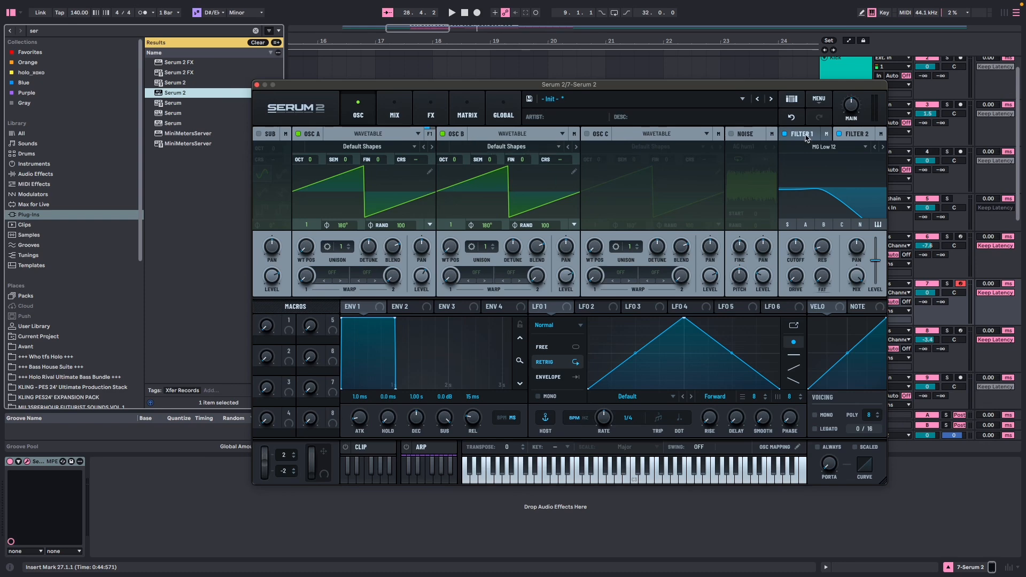
Route oscillator B into Filter 2, choose the Formant-I type, adjust its cutoff and set its resonance to 100%.
left_click(839, 149)
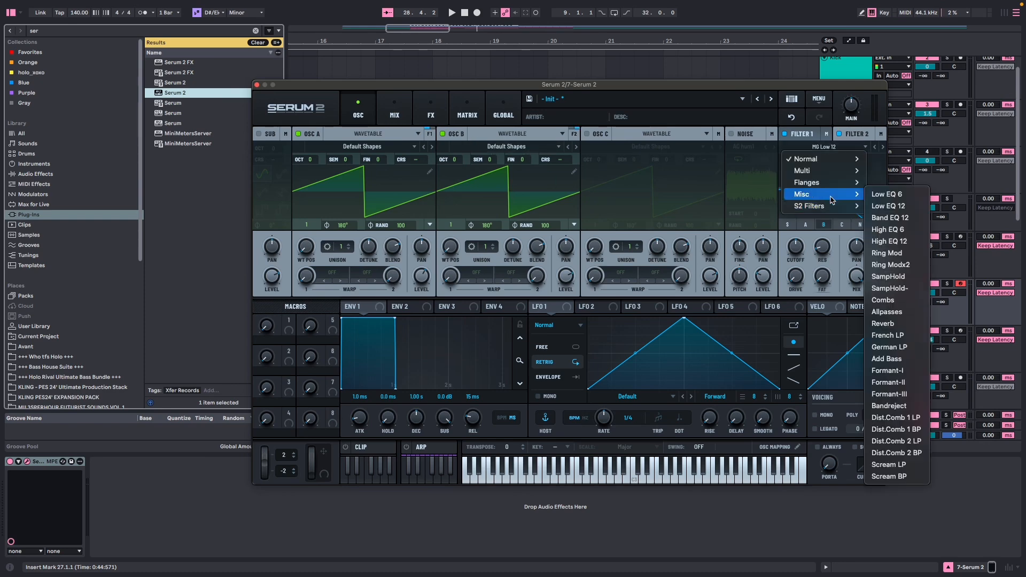
left_click(893, 382)
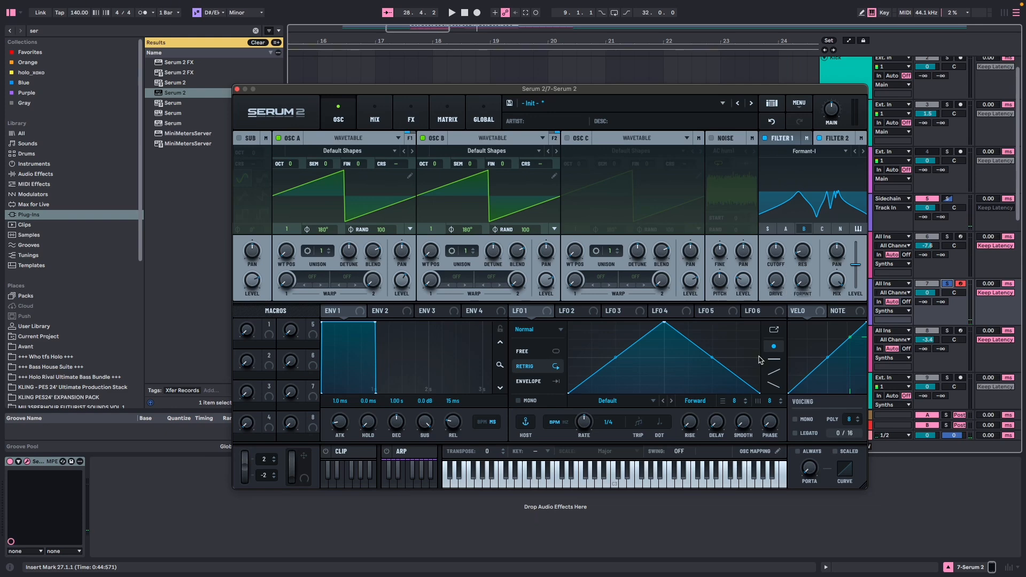
left_click_drag(771, 260, 765, 207)
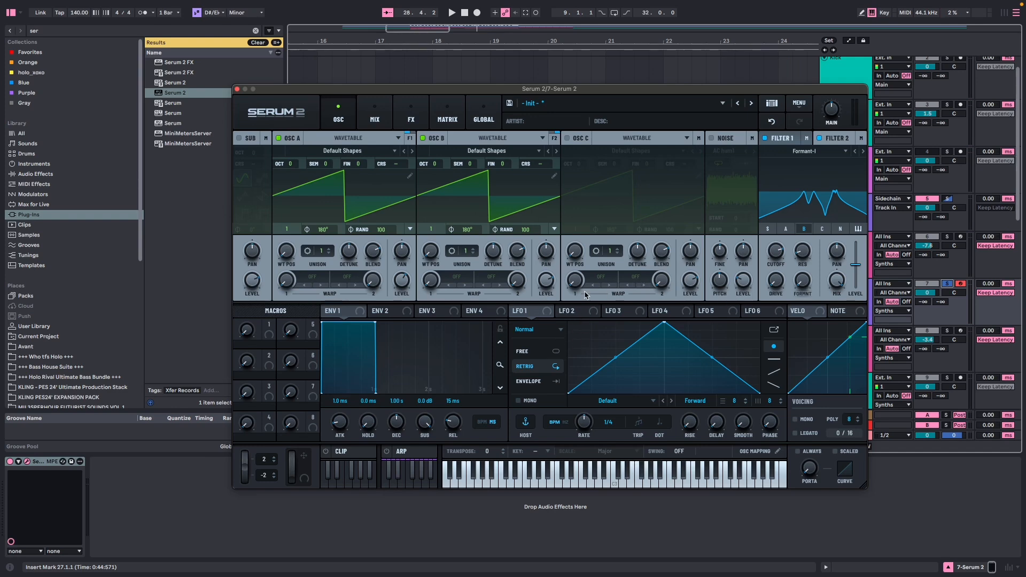
mouse_move(559, 93)
left_mouse_down()
mouse_move(566, 105)
mouse_move(548, 99)
left_mouse_up()
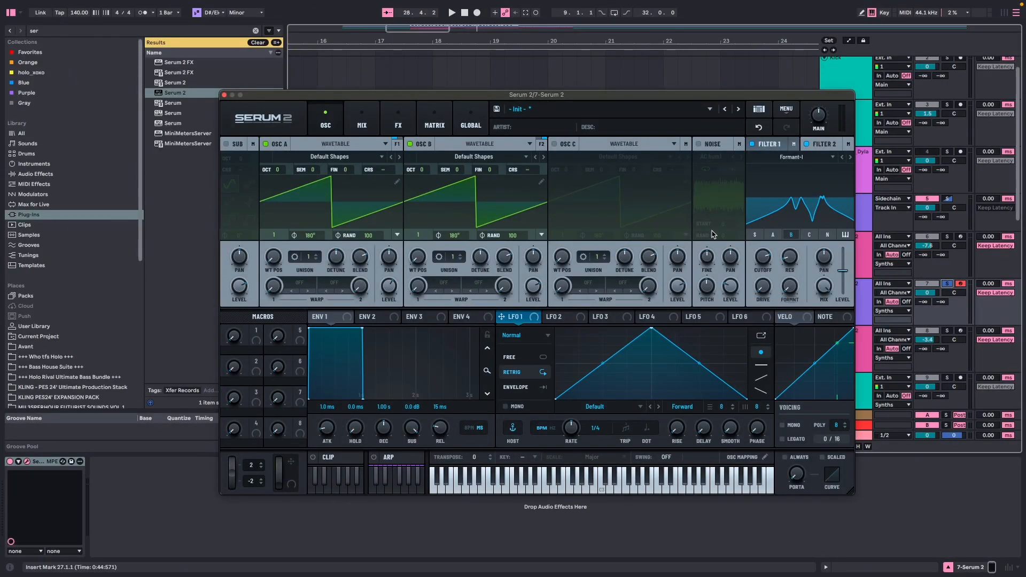
left_click_drag(789, 257, 815, 69)
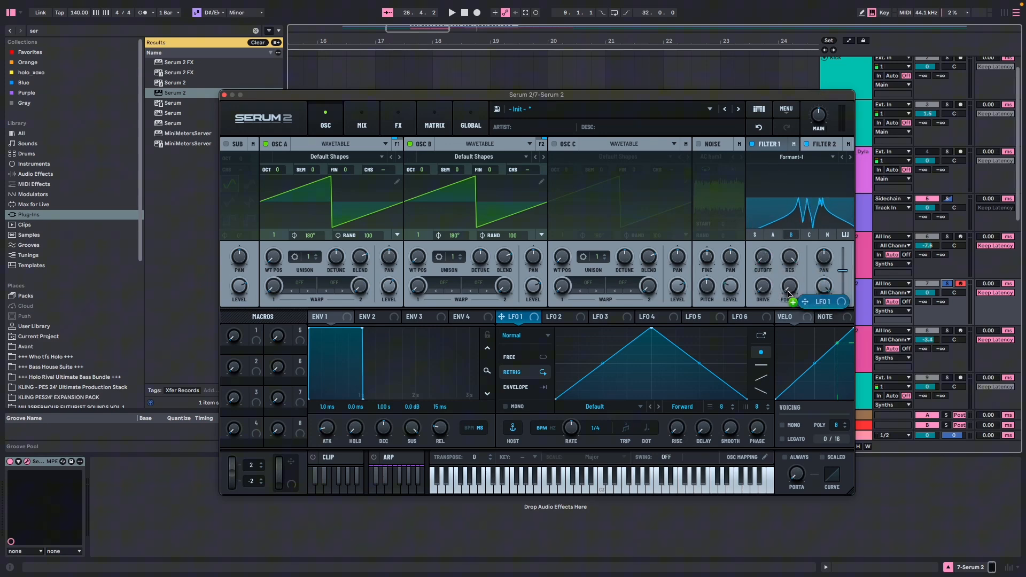
Modulate Filter 2's cutoff with LFO 1 at a 1/2 rate, and set Serum's main volume to 100%.
left_click_drag(789, 294, 732, 221)
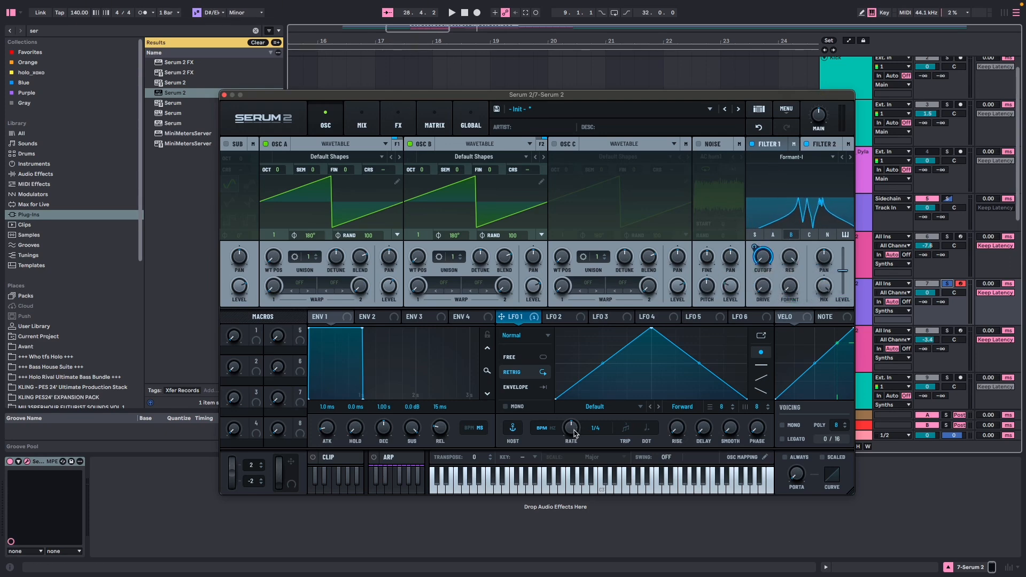
left_click_drag(609, 96, 621, 86)
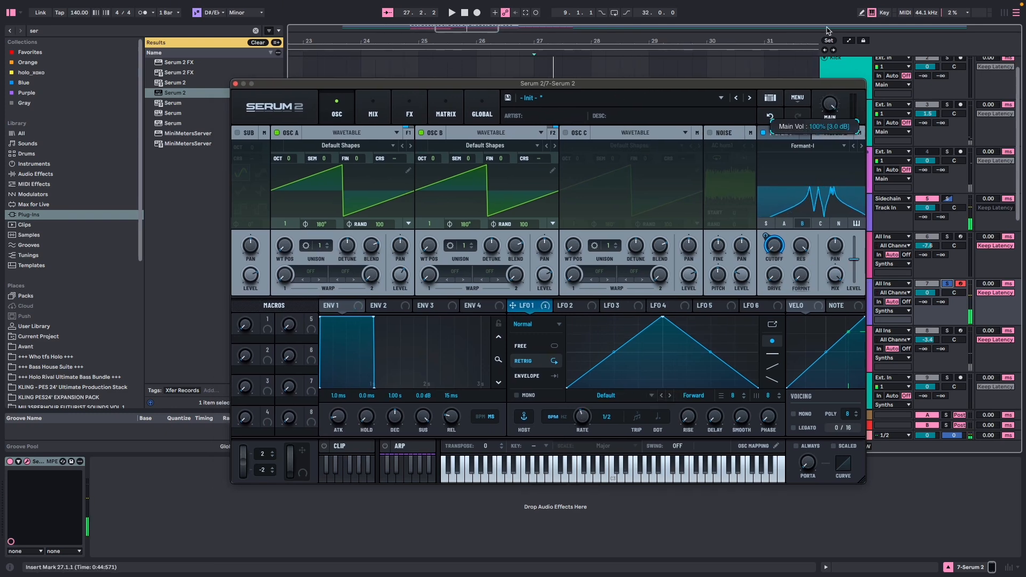
Add a Distortion and a Compressor to Serum's main effects chain, with the compressor gain at 5.7.
left_click(409, 107)
left_click(244, 151)
left_click(268, 224)
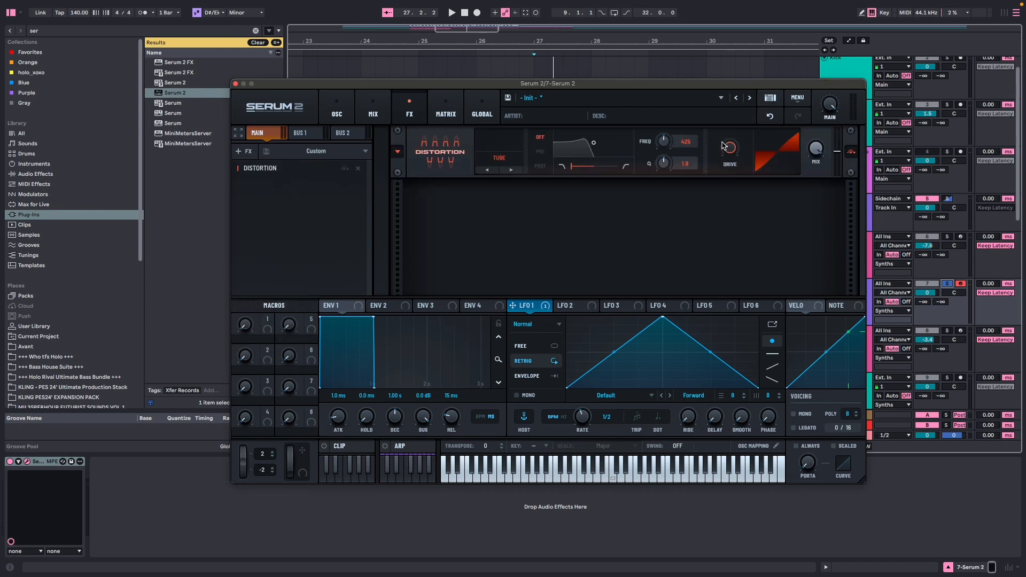
left_click(244, 151)
left_click_drag(639, 207, 642, 187)
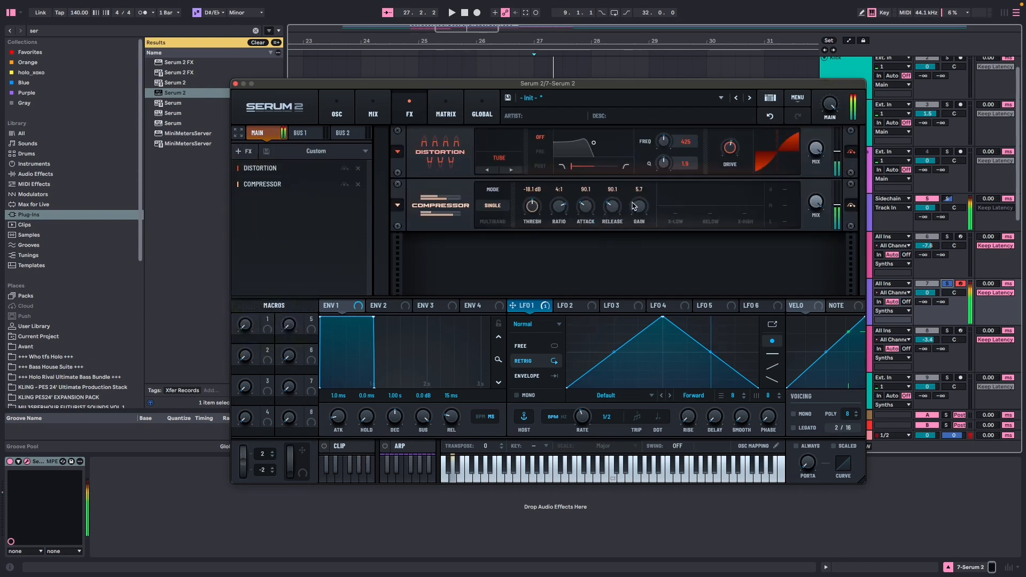
Redraw LFO 1 as a custom curve with a low shoulder, a peak near the middle, a dip and a rising end.
left_click(336, 110)
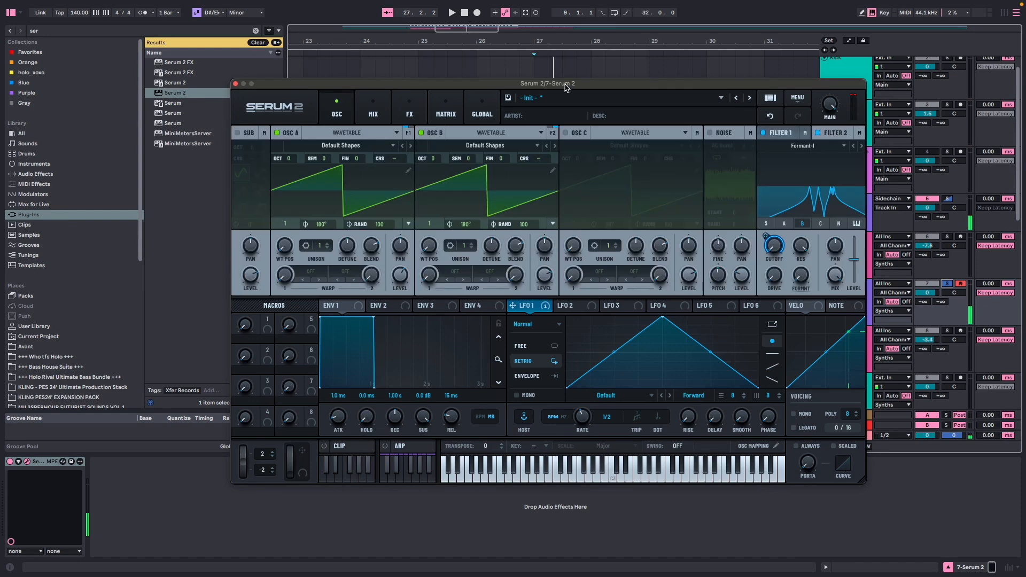
left_click_drag(566, 88, 573, 86)
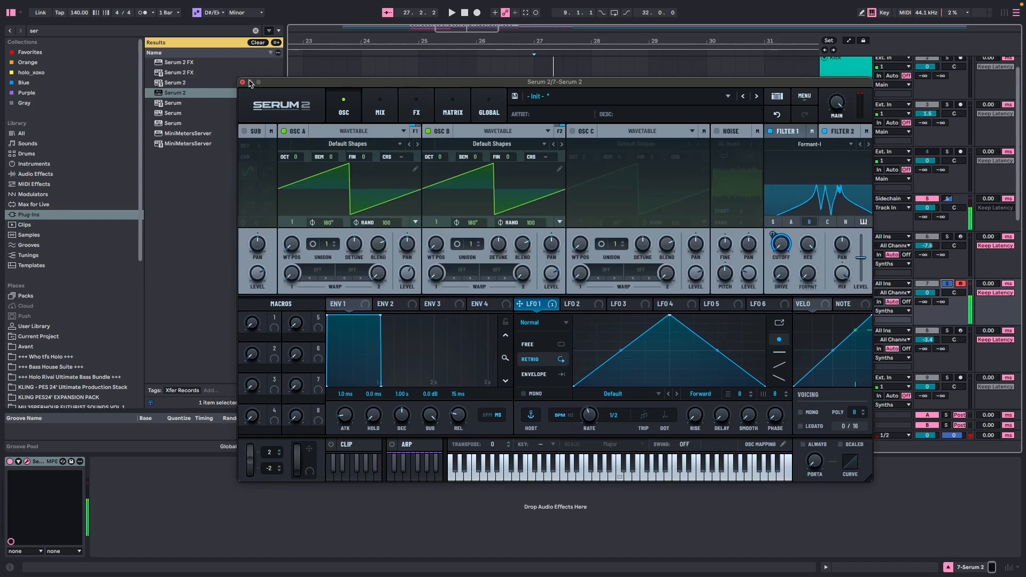
left_click_drag(662, 323, 591, 343)
double_click(648, 346)
double_click(651, 322)
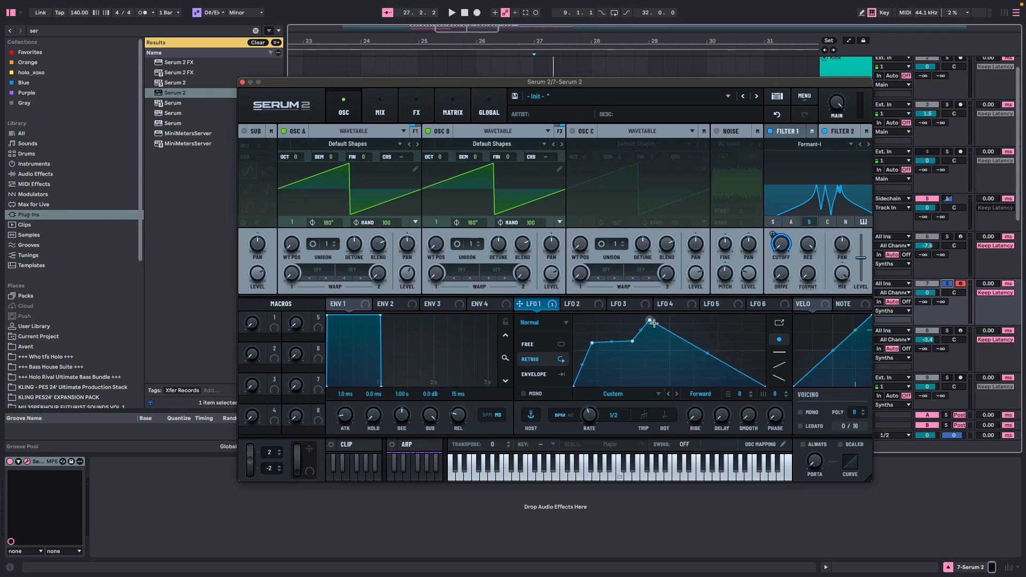
left_click_drag(666, 331, 669, 348)
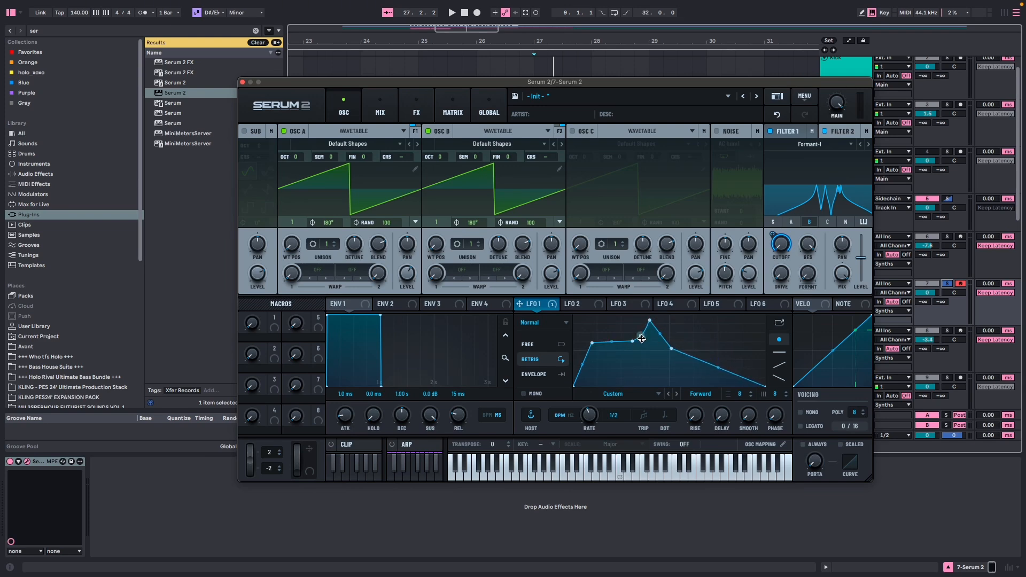
left_click_drag(590, 346, 587, 351)
double_click(714, 386)
left_click_drag(765, 386, 765, 347)
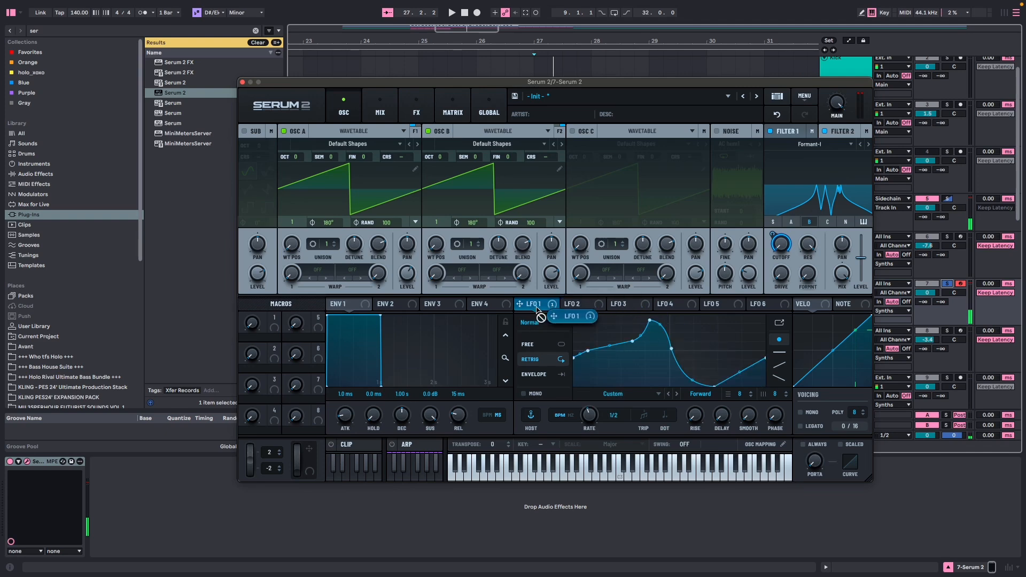
Assign LFO 1 to Filter 2's formant control and adjust the modulation amount.
left_click_drag(519, 303, 808, 273)
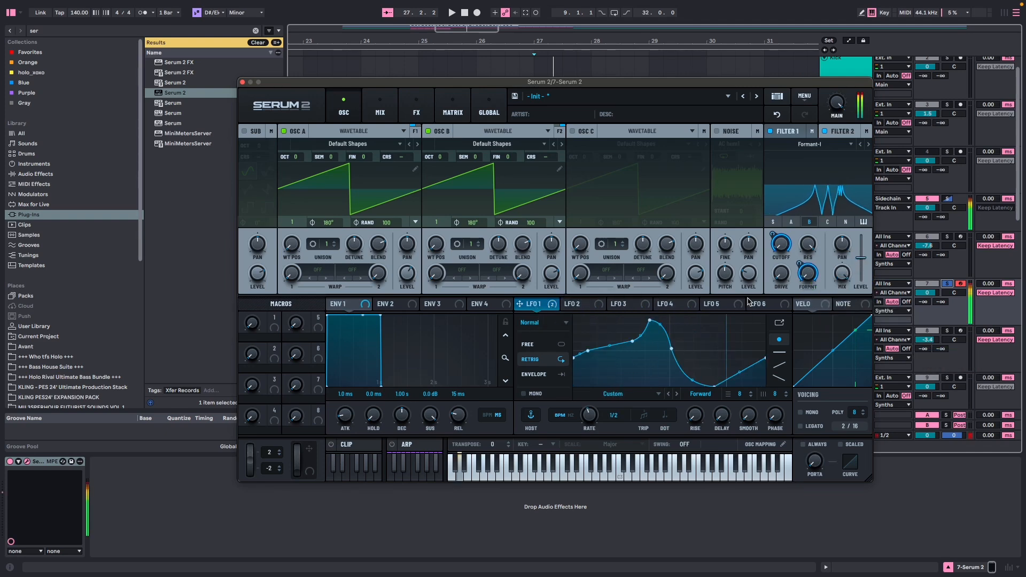
mouse_move(795, 278)
left_click_drag(792, 293, 800, 256)
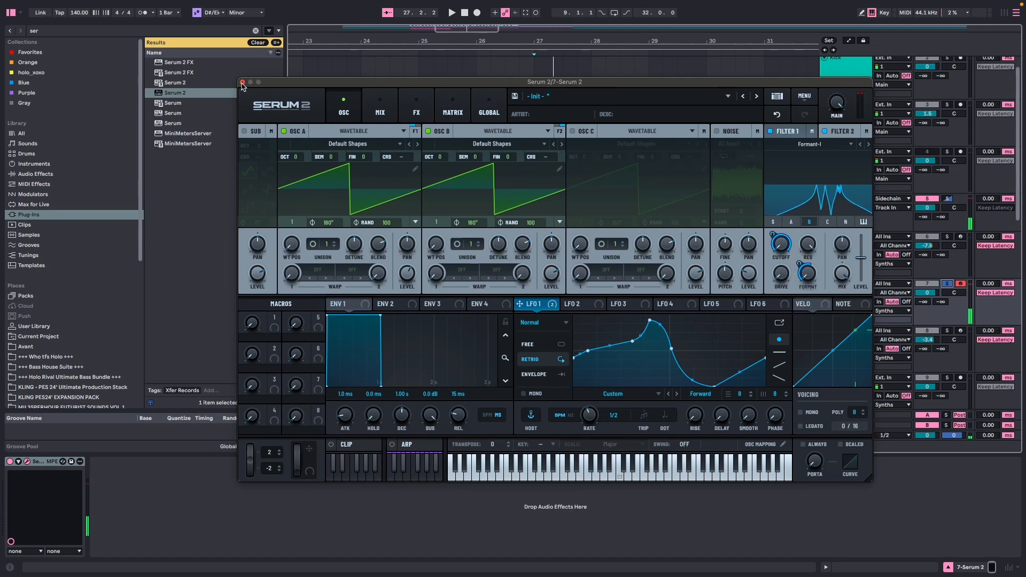
Close the Serum window and fill bars 27 to 31 of the new track with duplicates of its one-bar MIDI clip.
left_click(242, 82)
key("ctrl+d")
key("ctrl+d")
key("ctrl+d")
key("ctrl+d")
Show the automation lanes and expose Serum 2's Pitch Bend as the automated parameter on the new track.
left_click(476, 283)
key("alt+super+p")
left_click_drag(481, 63, 428, 77)
left_click(849, 41)
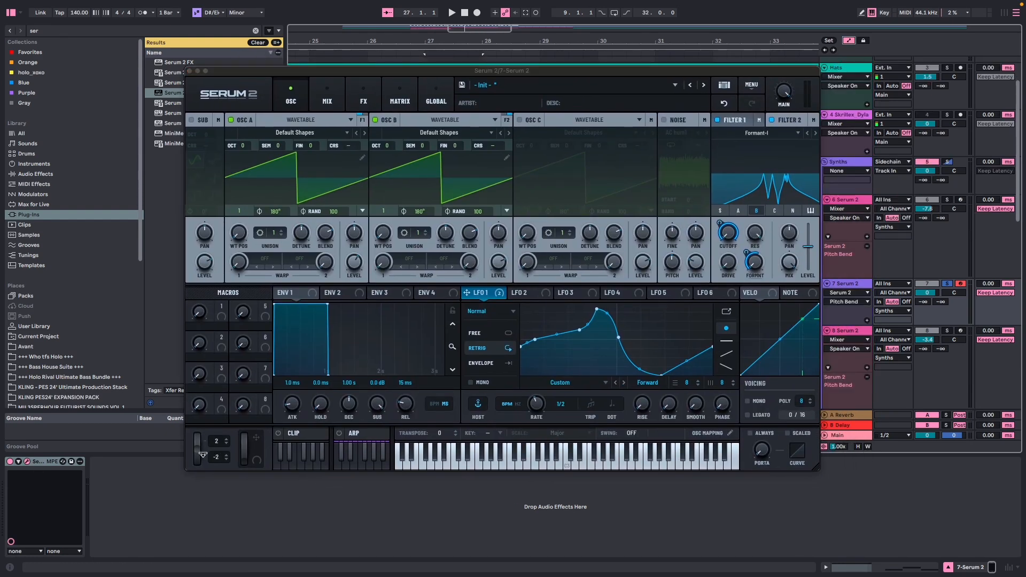
key("alt+super+p")
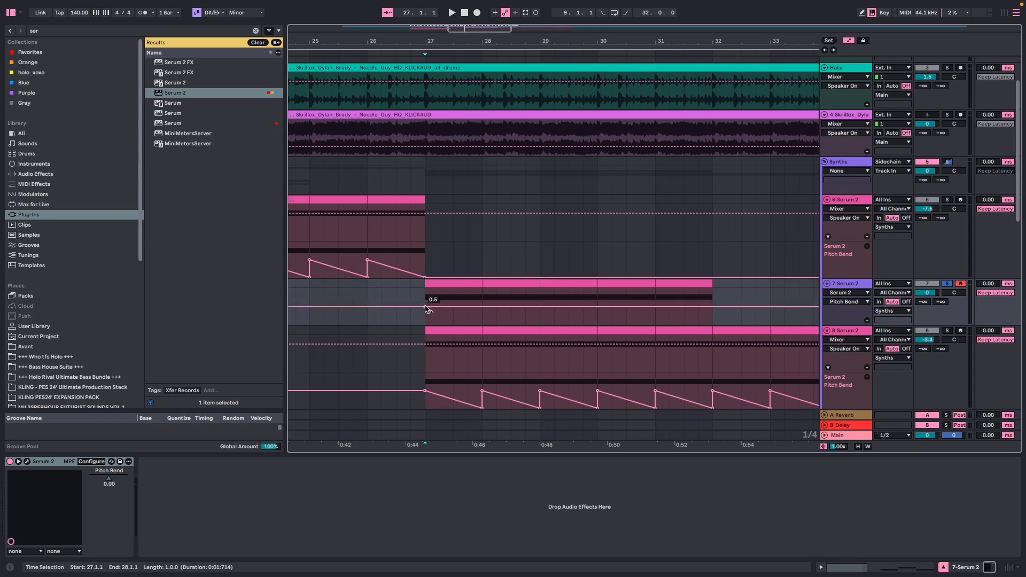
Draw a falling pitch bend ramp across bar 27, duplicate it four times up to bar 32 and play it back.
left_click(480, 307)
mouse_move(480, 308)
left_mouse_down()
mouse_move(481, 325)
mouse_move(429, 304)
left_mouse_up()
key("super+d")
key("super+d")
key("super+d")
key("super+d")
left_click(458, 294)
key("space")
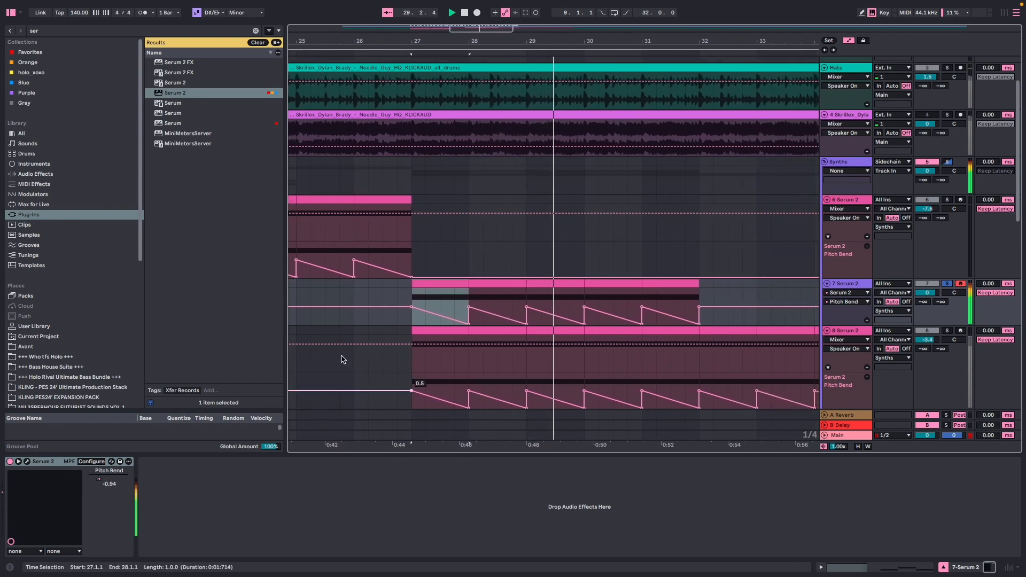
Add a Splitter L/H with a 496 Hz crossover to Serum's effects chain and put a Filter on its highs band.
left_click(27, 461)
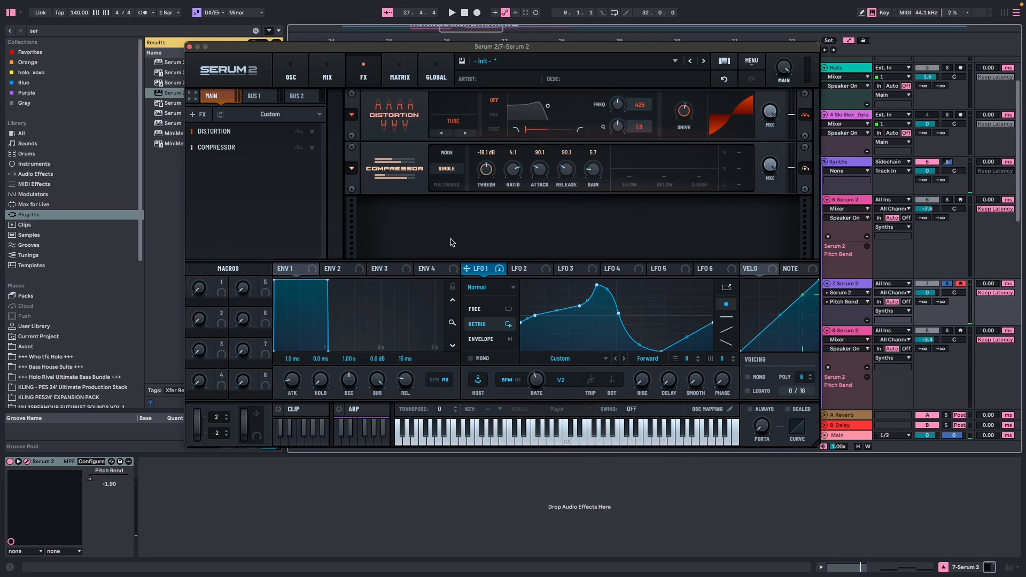
left_click(198, 114)
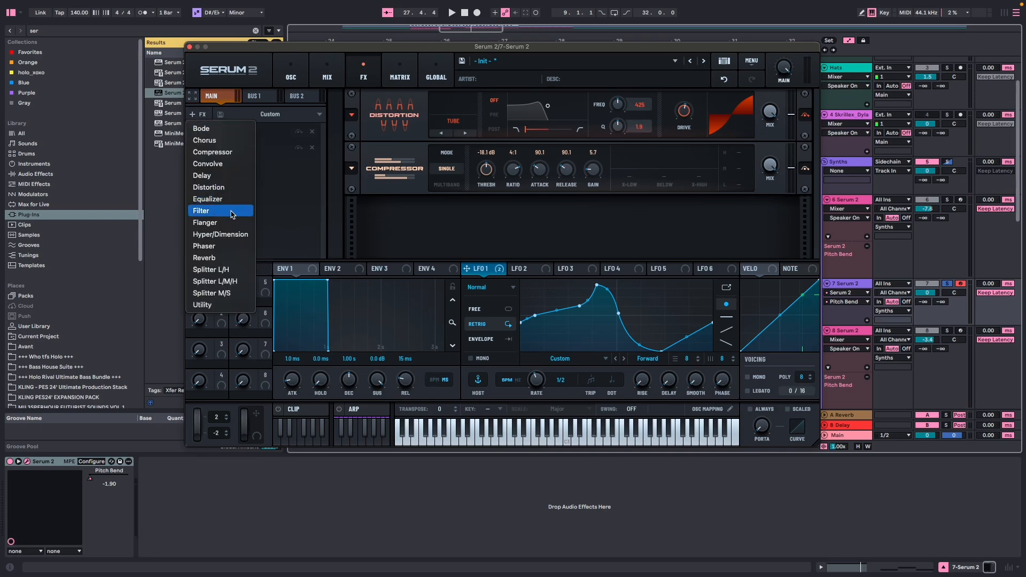
left_click(224, 270)
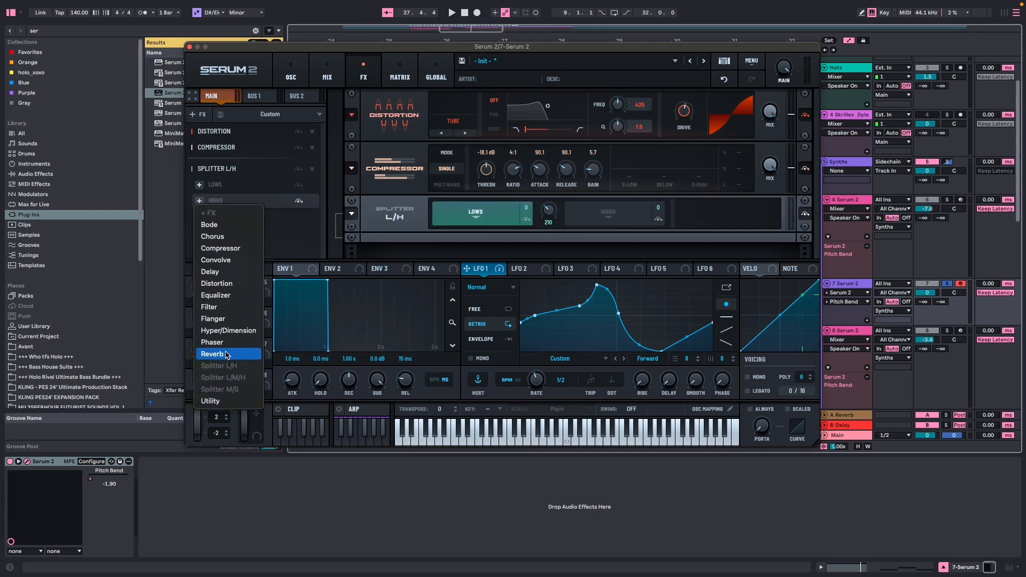
left_click(208, 306)
Set the highs band's filter to SampHold, adjust its cutoff and audition a note.
left_click(453, 229)
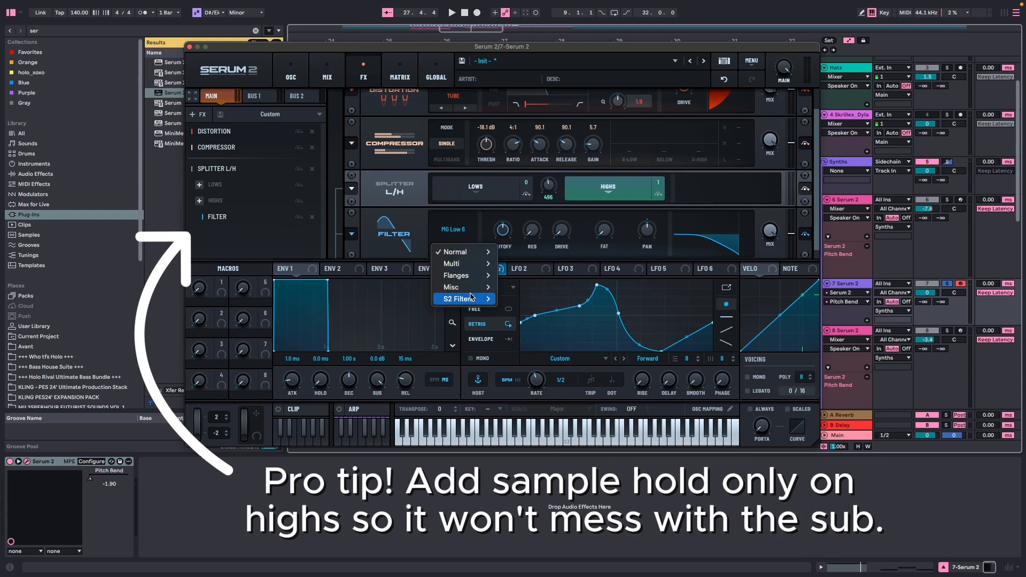
left_click_drag(502, 230, 502, 190)
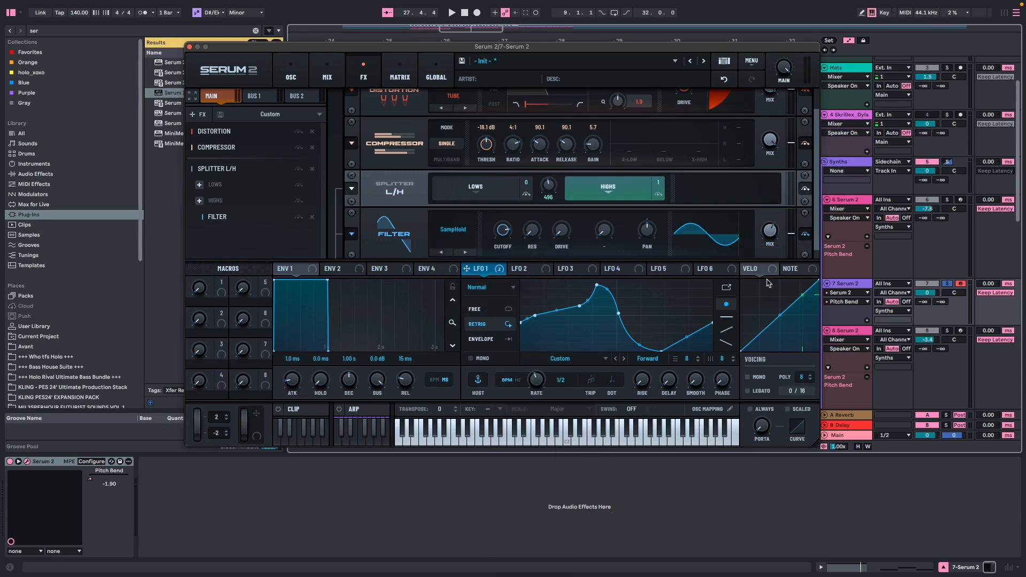
key("s")
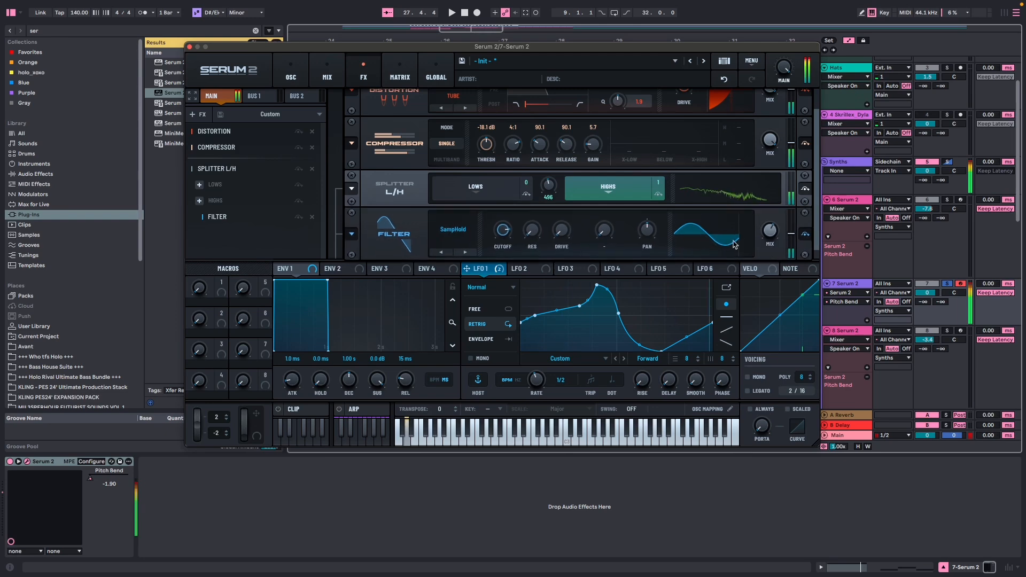
Enable the AC hum1 noise oscillator, set its level to 12% and close the Serum window.
left_click(291, 71)
left_click_drag(616, 47, 647, 65)
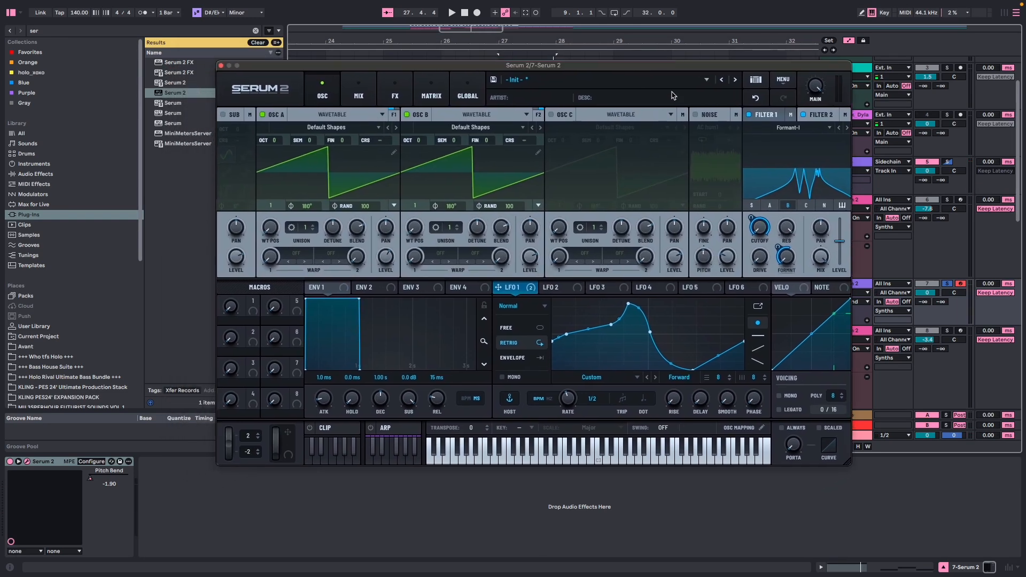
left_click(696, 116)
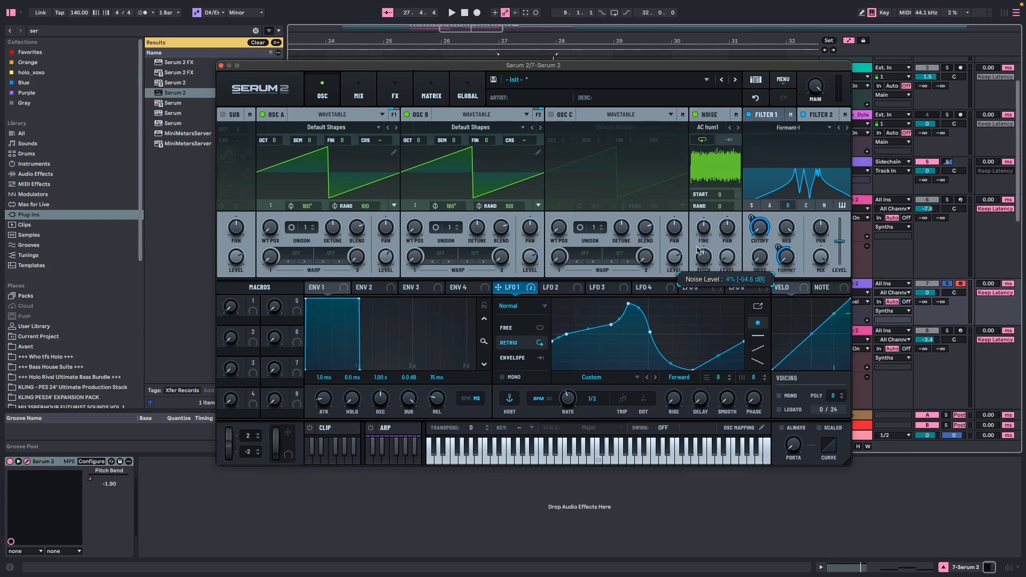
left_click_drag(732, 260, 735, 253)
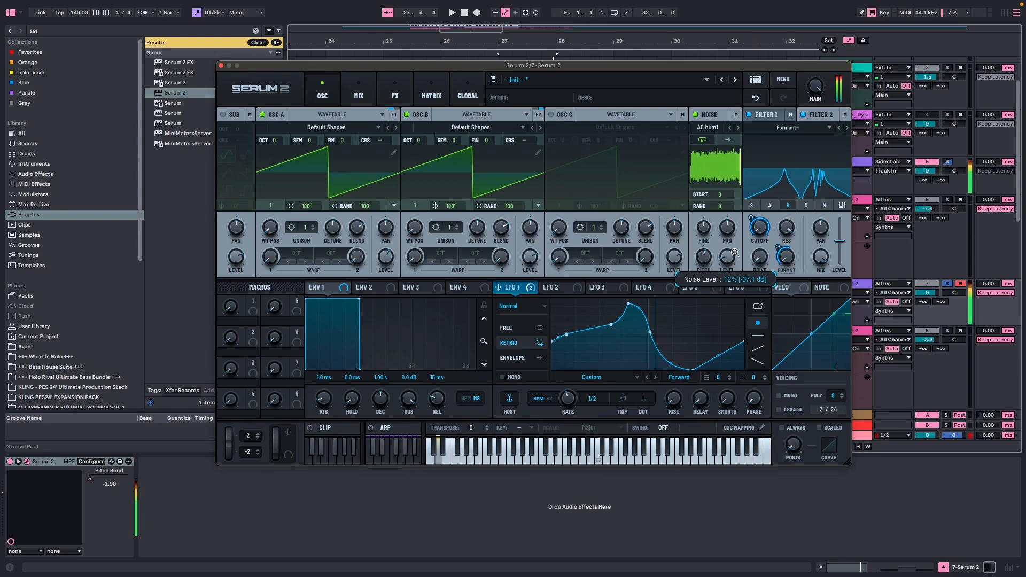
key("super+w")
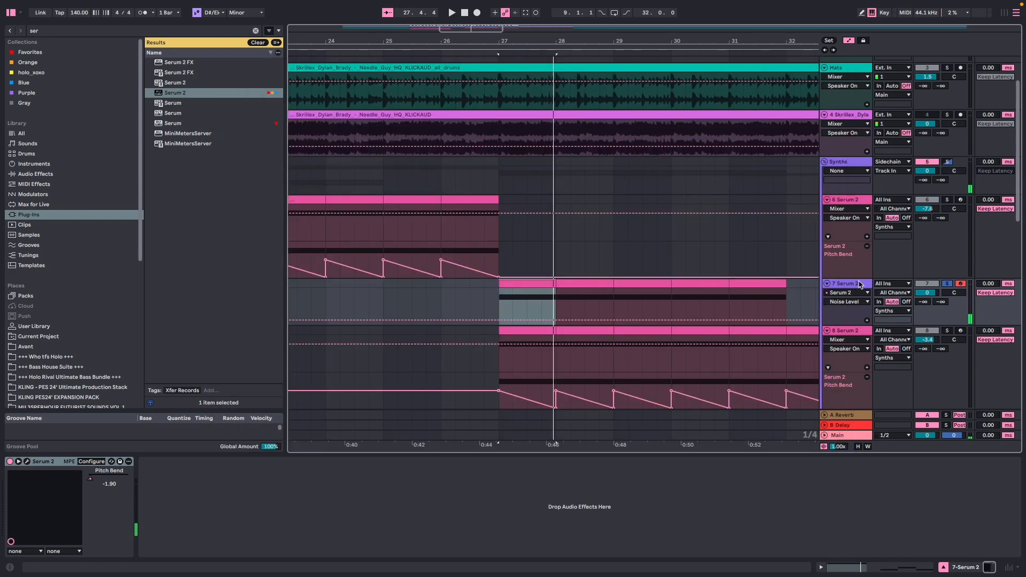
Play the new bass on track 7 from 26.3.1 and duplicate its last one-bar clip once so the part reaches bar 33.
left_click(475, 297)
key("space")
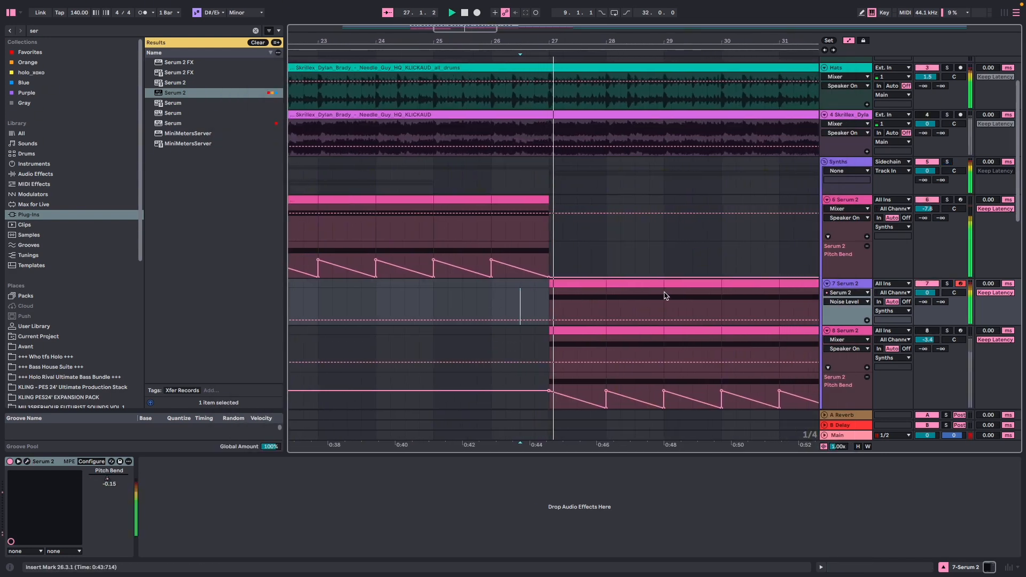
scroll(595, 275, "down", 5)
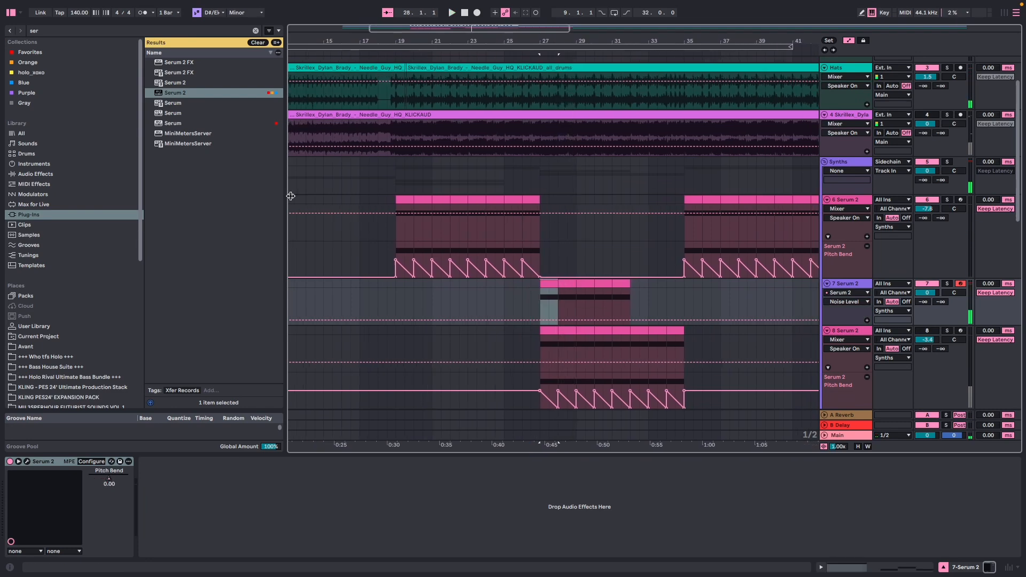
scroll(552, 230, "down", 1)
key("super+d")
left_click(542, 263)
scroll(542, 264, "up", 5)
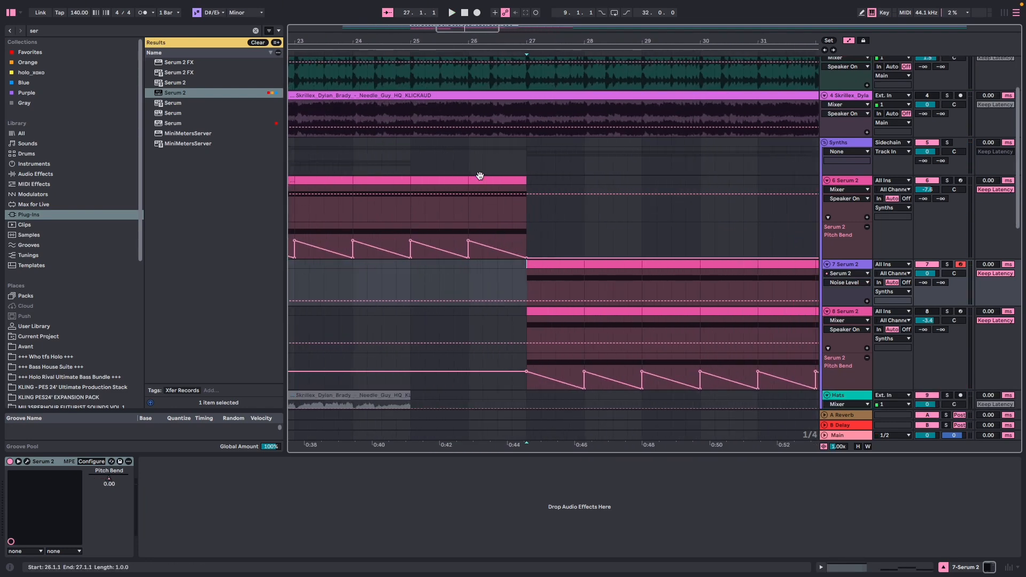
Copy track 6's EQ Eight, Erosion and two further EQ Eights to track 7, set the second EQ's gain to -6.94 dB and audition it.
key("Up")
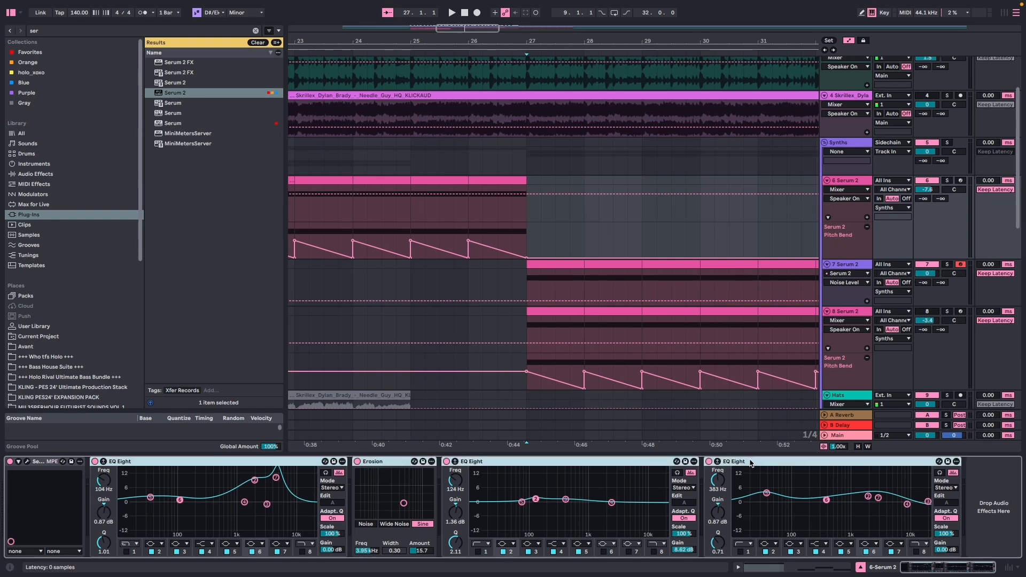
left_click(545, 290)
left_click(549, 265)
key("space")
left_click_drag(797, 274, 797, 288)
key("space")
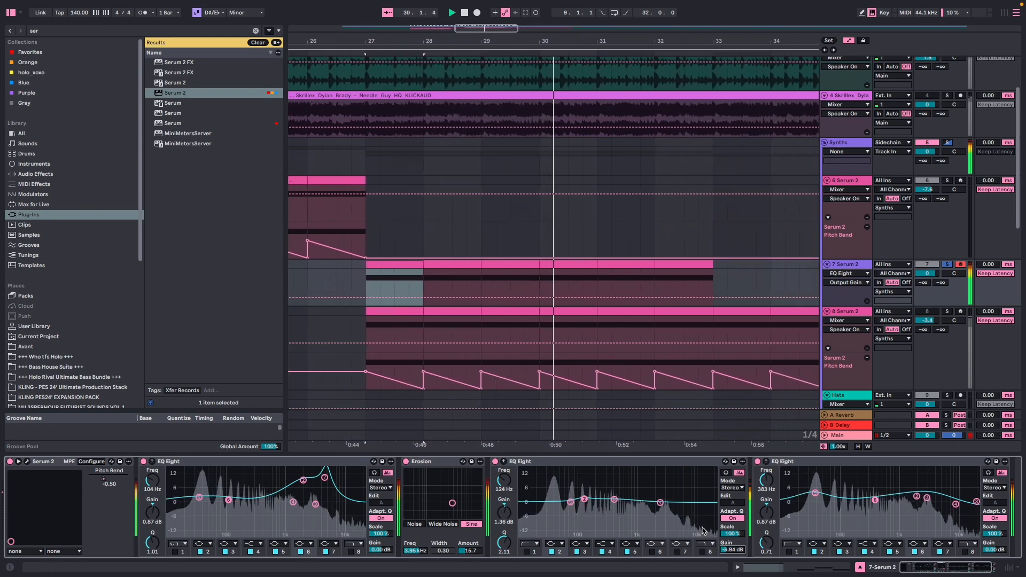
Play the processed track 7 bass against the rest of the mix.
key("space")
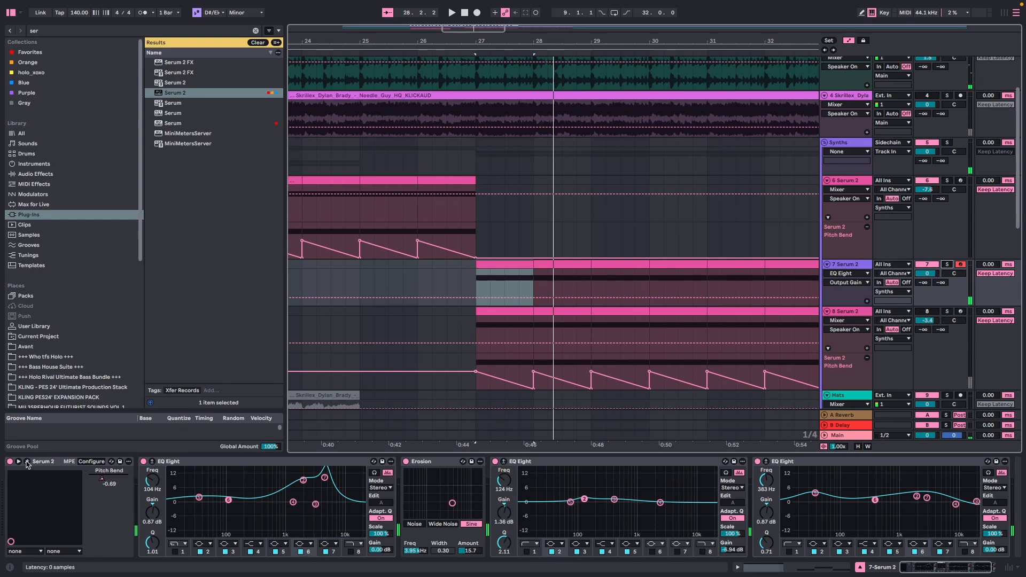
left_click(363, 464)
scroll(648, 151, "up", 3)
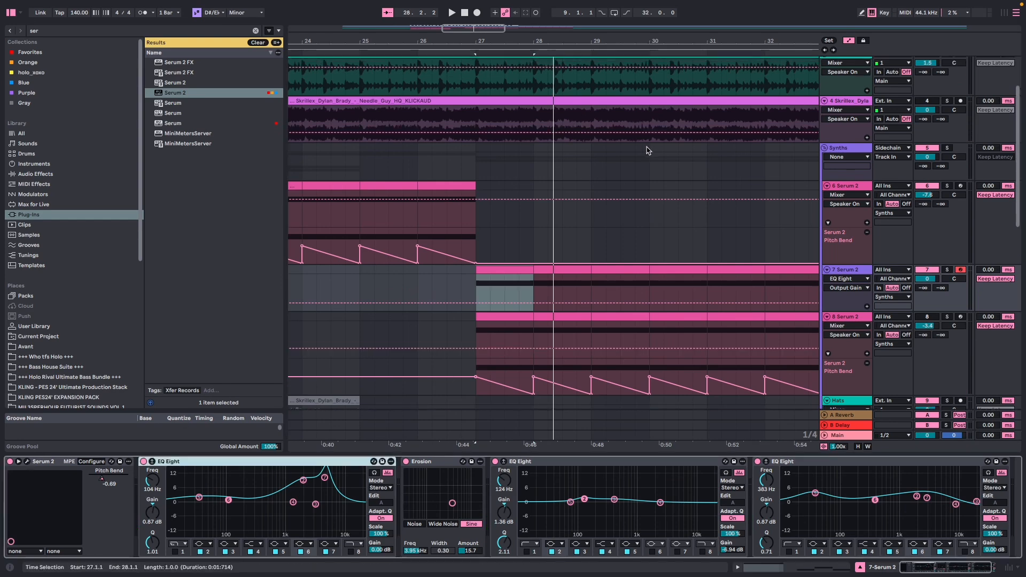
left_click(946, 152)
key("space")
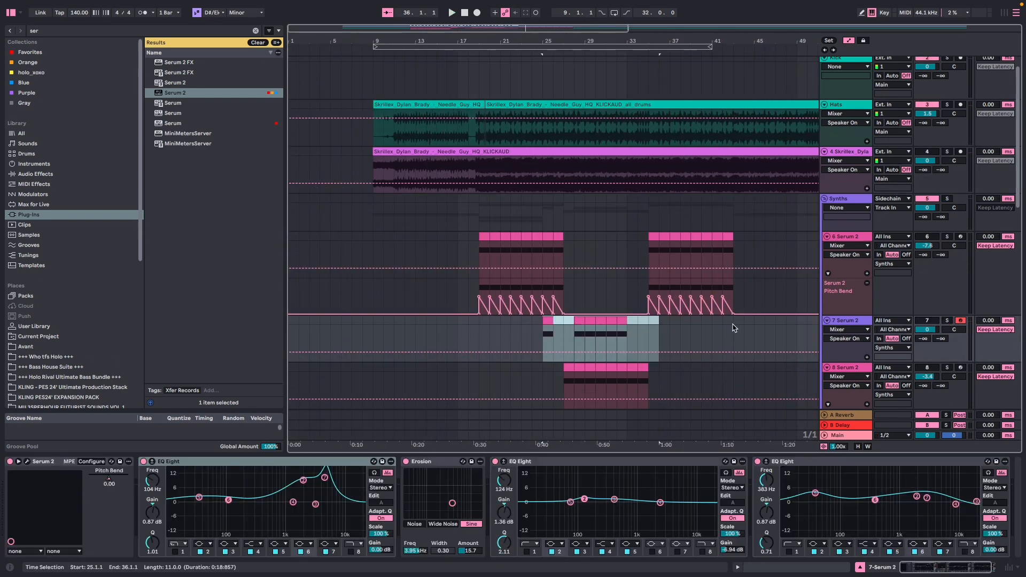
Delete the track 7 clips between bars 25 and 36, reactivate track 6 and play its last bass bar.
key("Delete")
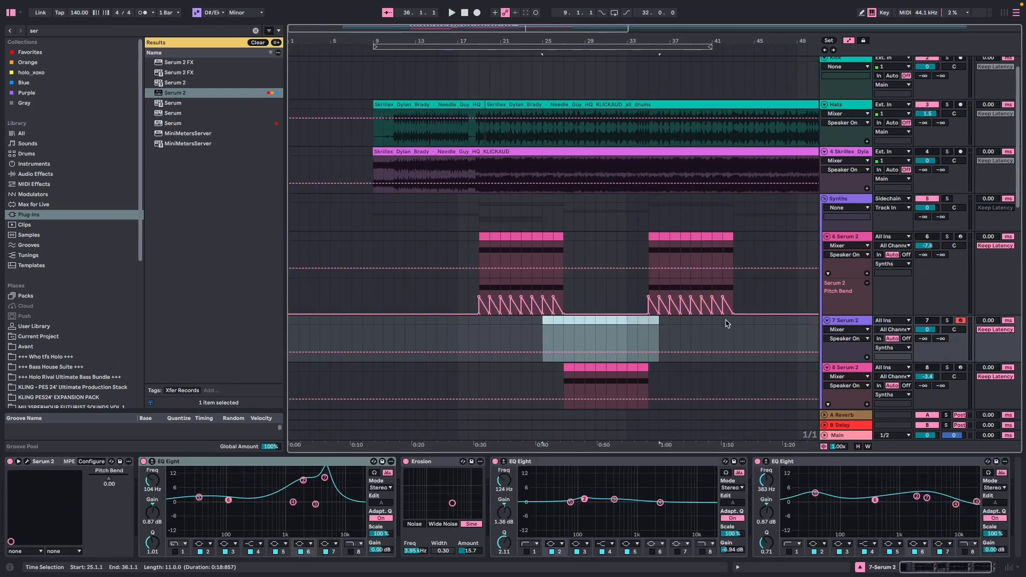
left_click(928, 236)
key("space")
scroll(556, 283, "up", 5)
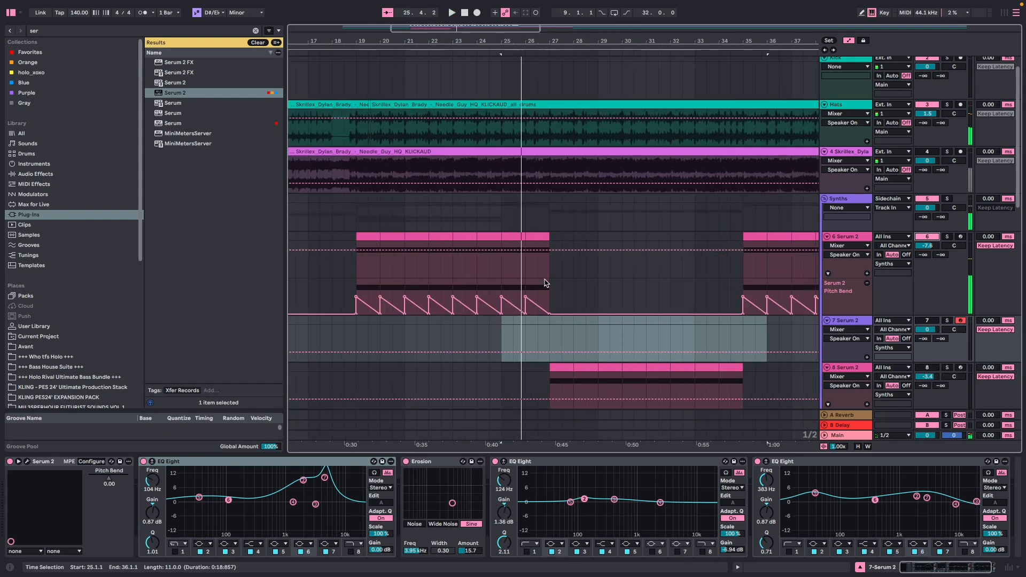
scroll(546, 285, "up", 2)
left_click(533, 242)
key("space")
scroll(591, 334, "down", 1)
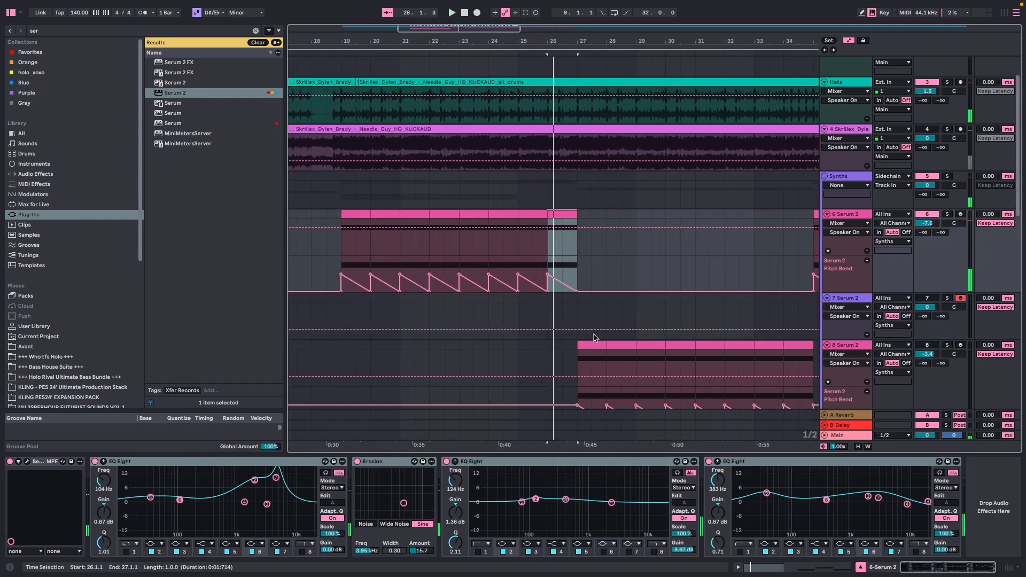
Reactivate track 8, play its bass from bar 27 and solo the track.
left_click(592, 346)
key("space")
left_click(927, 345)
key("space")
scroll(839, 332, "down", 2)
left_click(947, 292)
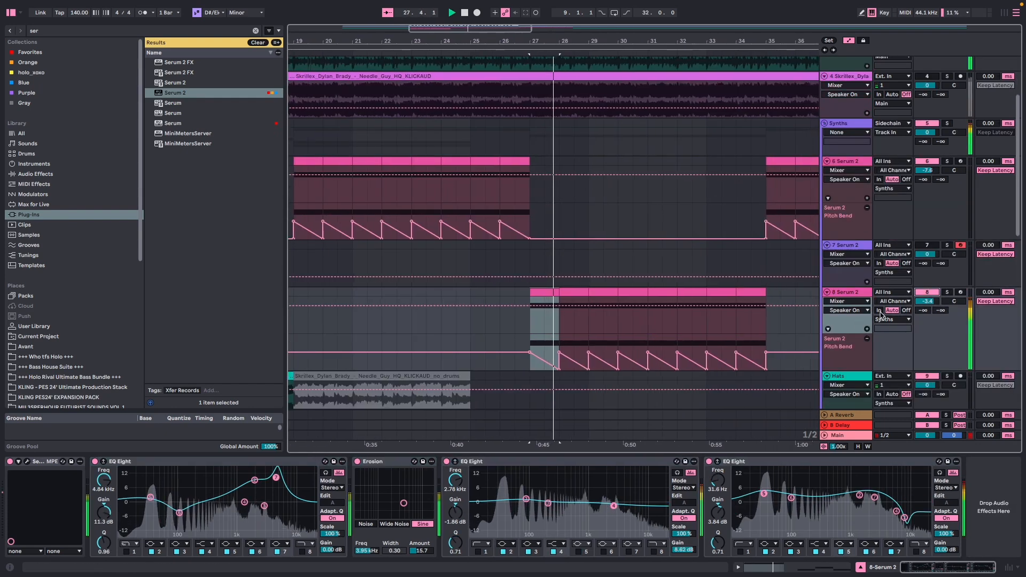
key("space")
Open track 8's Serum, switch Filter 2 to Formant-I and back to Formant-II, audition the bass and close the plugin window.
left_click(27, 461)
left_click_drag(373, 90, 376, 90)
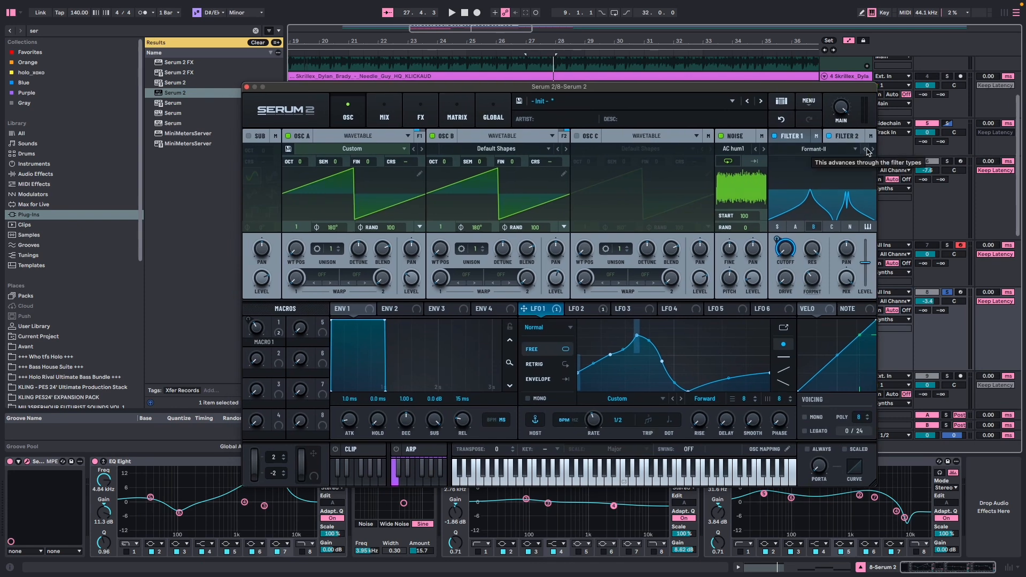
left_click(866, 149)
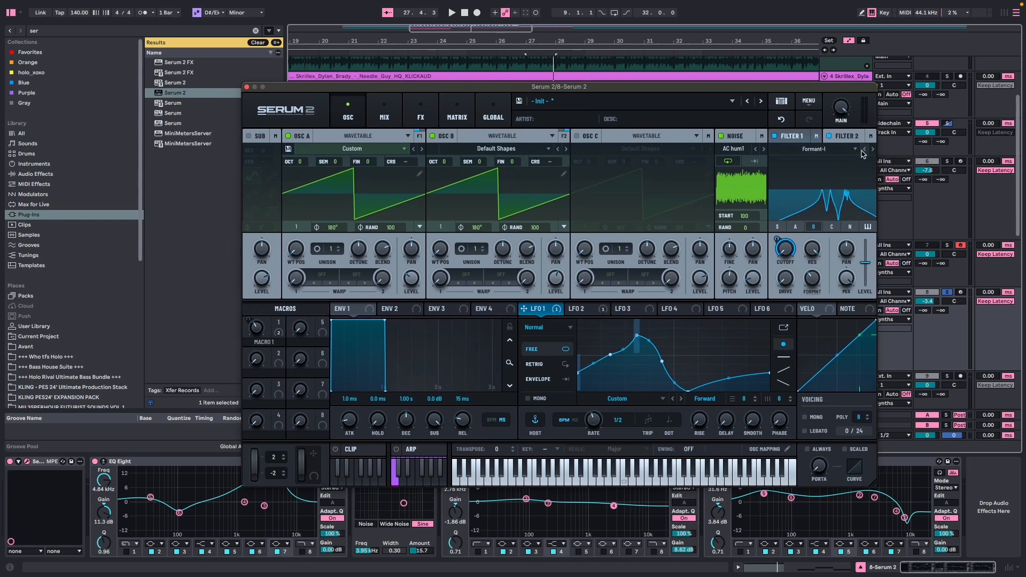
left_click(871, 150)
key("space")
key("space")
left_click(246, 87)
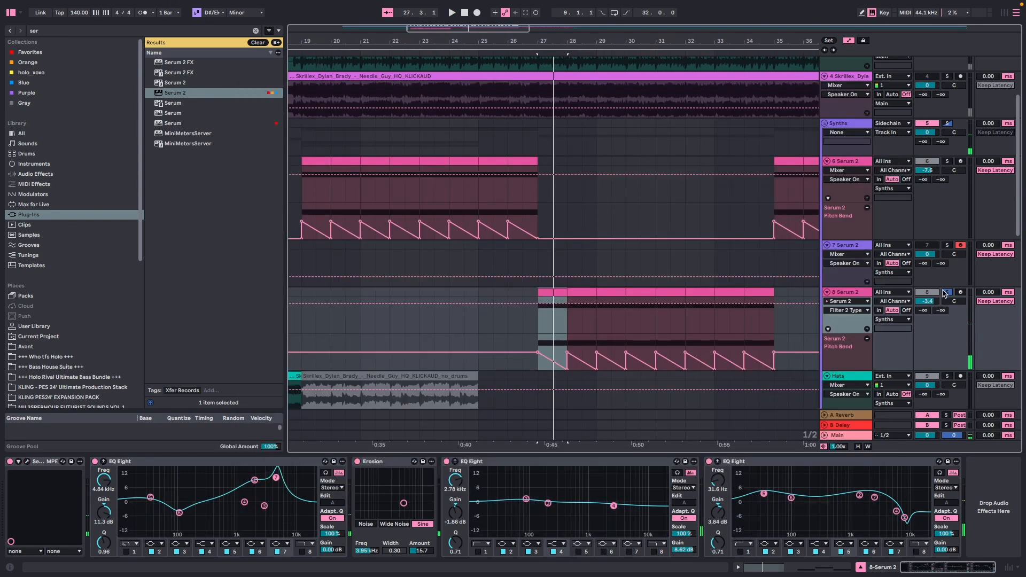
Move the track holding the bar 27 bass directly below track 6, select its effects from the first to last EQ Eight and unsolo it.
key("minus")
key("minus")
left_click_drag(854, 293, 849, 254)
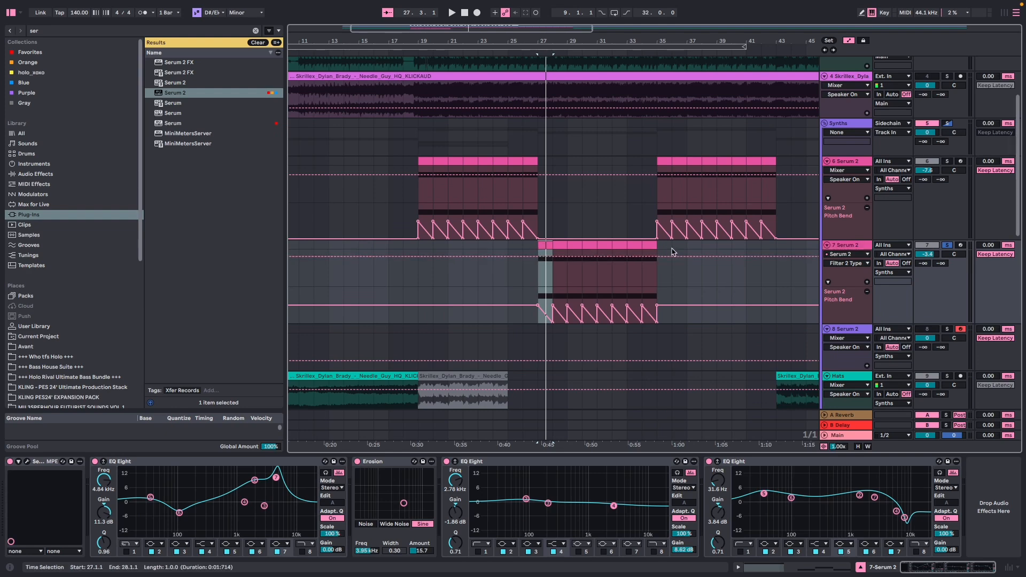
left_click(220, 462)
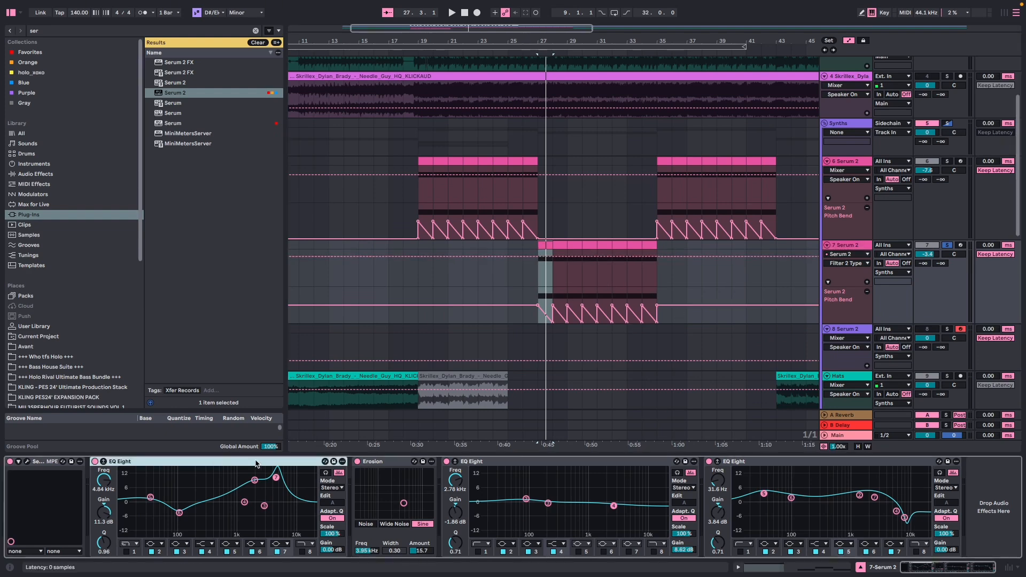
left_click(773, 462, "shift")
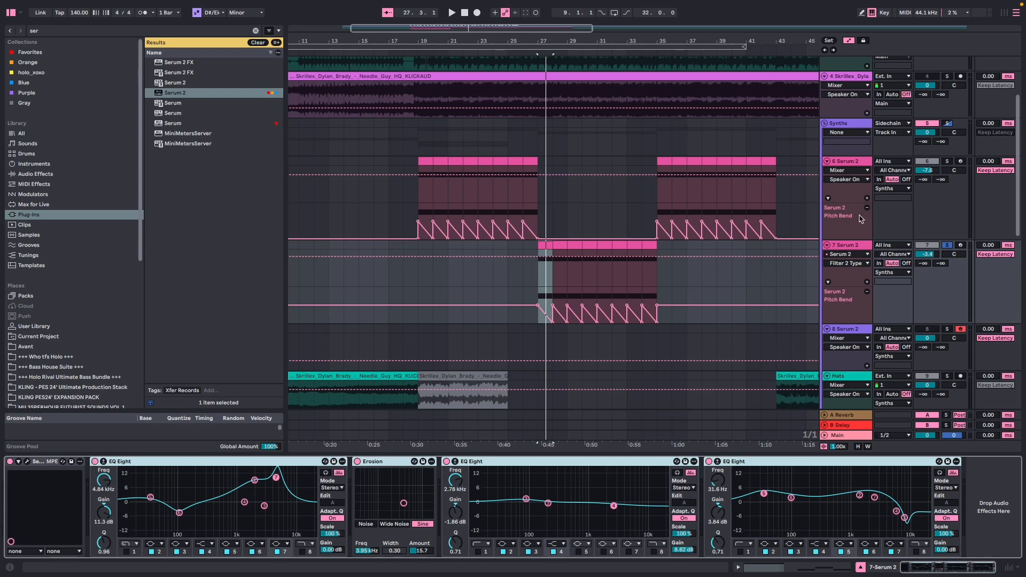
left_click(947, 245)
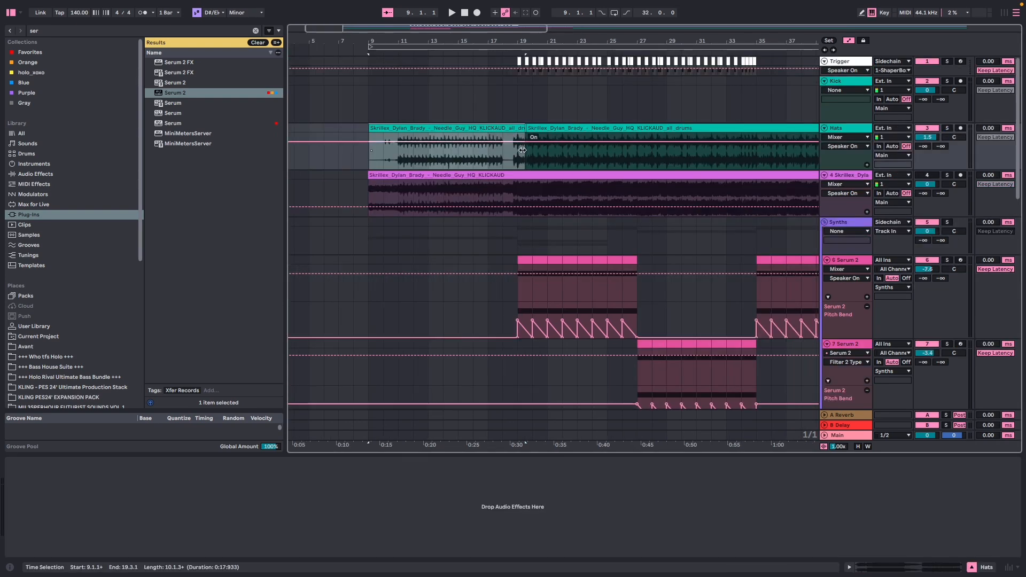
left_click_drag(515, 155, 684, 160)
scroll(574, 159, "up", 5)
left_click_drag(405, 156, 679, 166)
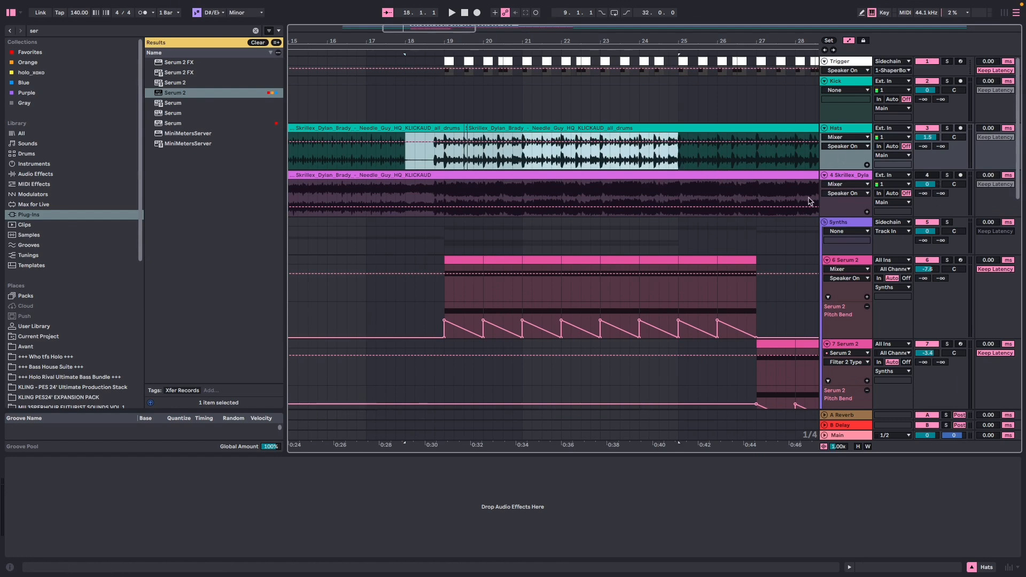
scroll(636, 251, "down", 5)
scroll(639, 252, "up", 4)
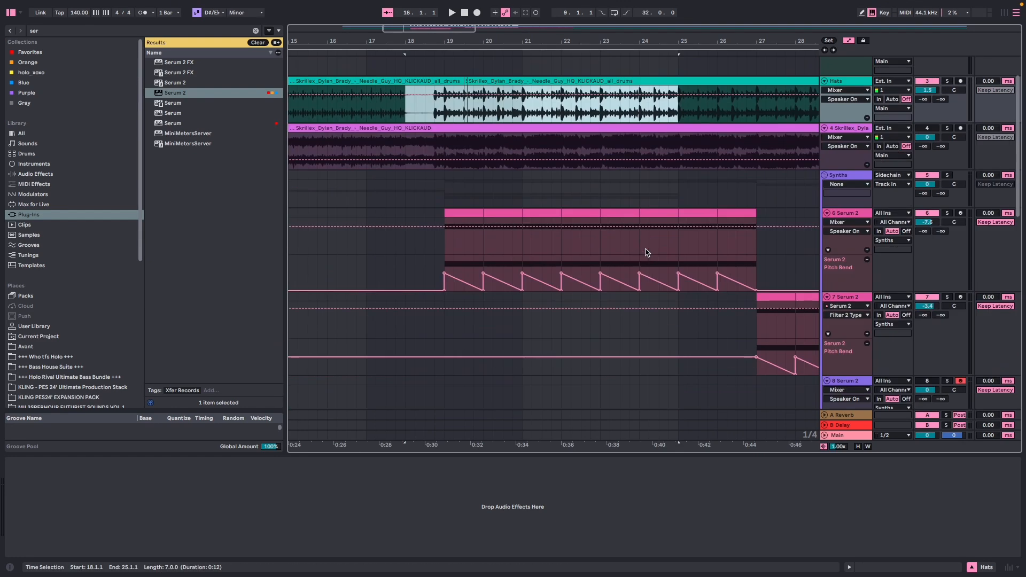
left_click(928, 219)
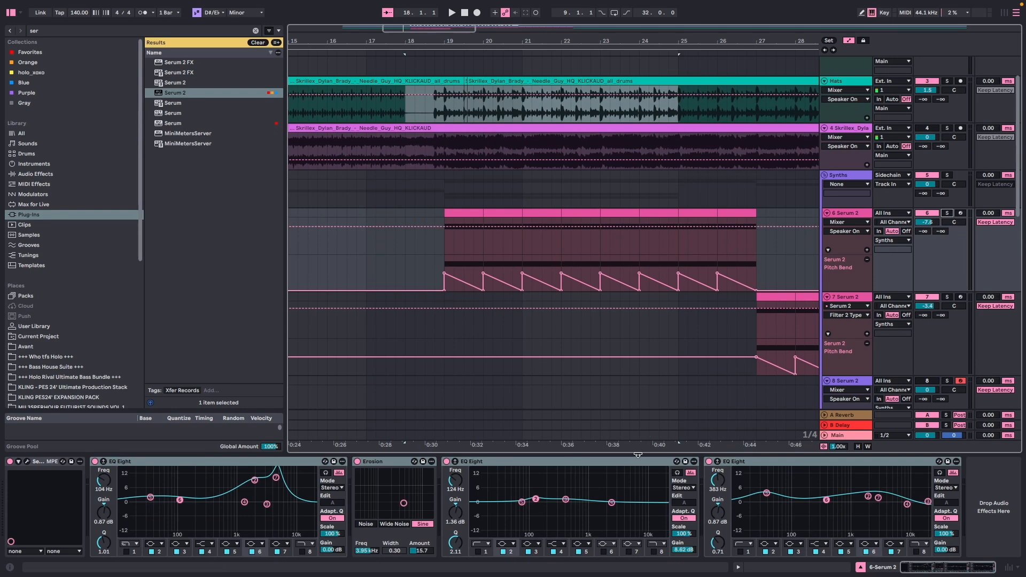
left_click(637, 455)
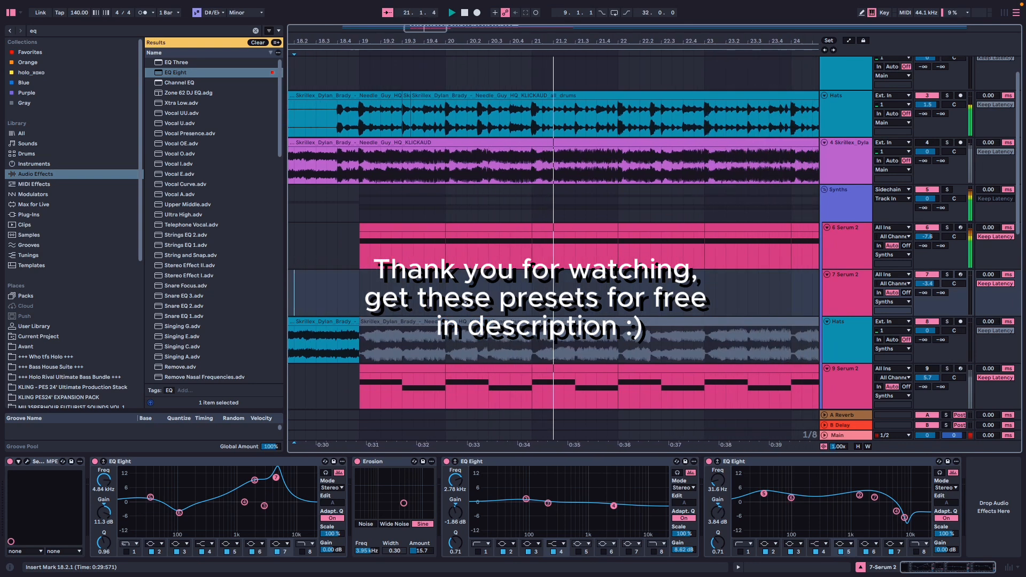
scroll(535, 292, "down", 3)
scroll(534, 293, "down", 3)
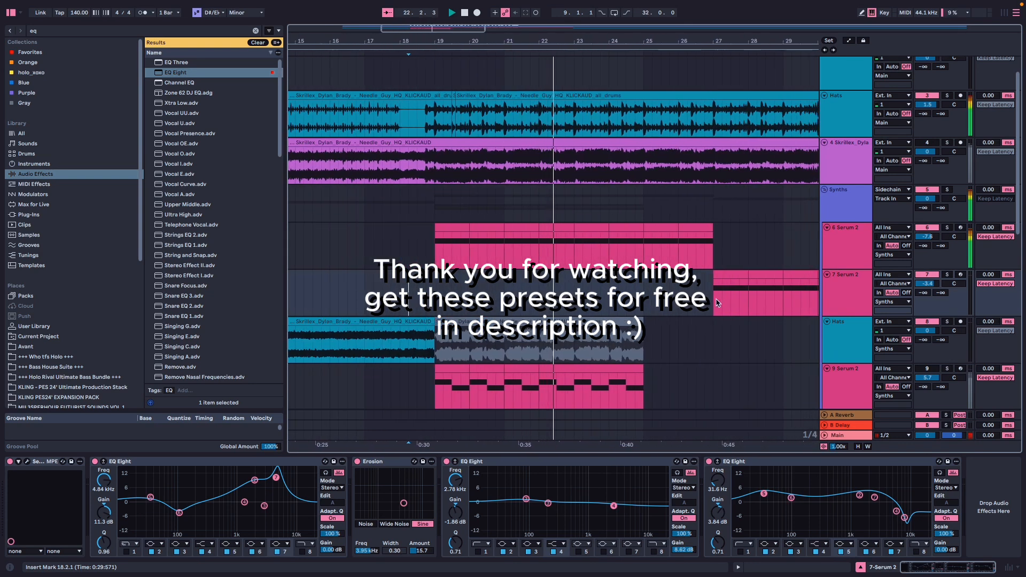